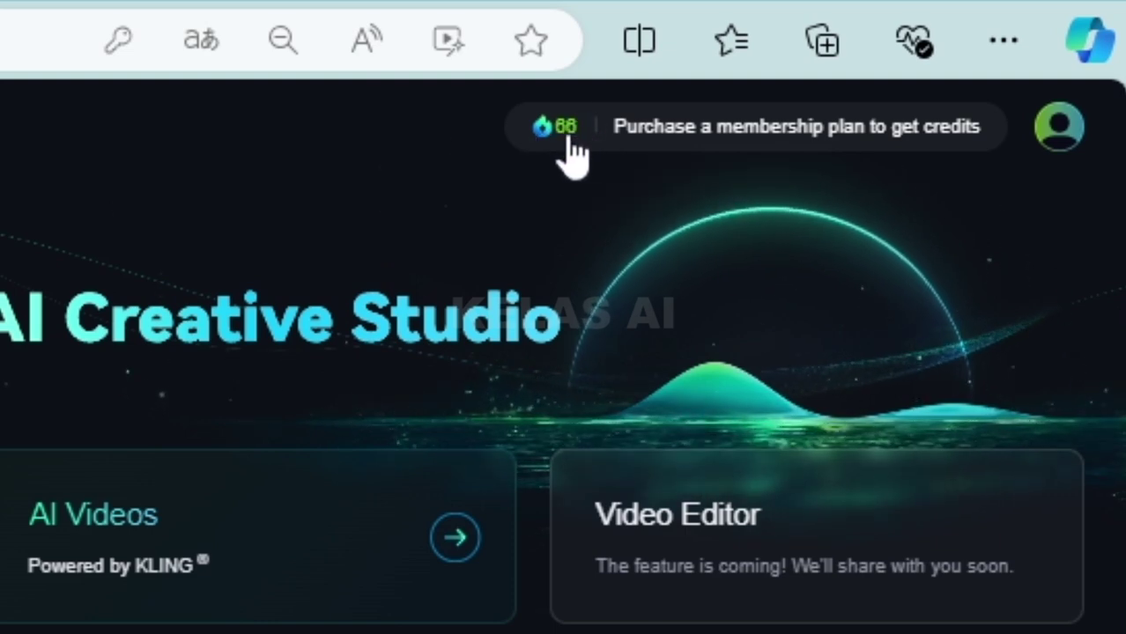
- Open Kling AI's Text to Video page from the AI Videos sidebar entry
{"action": "mouse_move", "coordinate": [542, 126]}
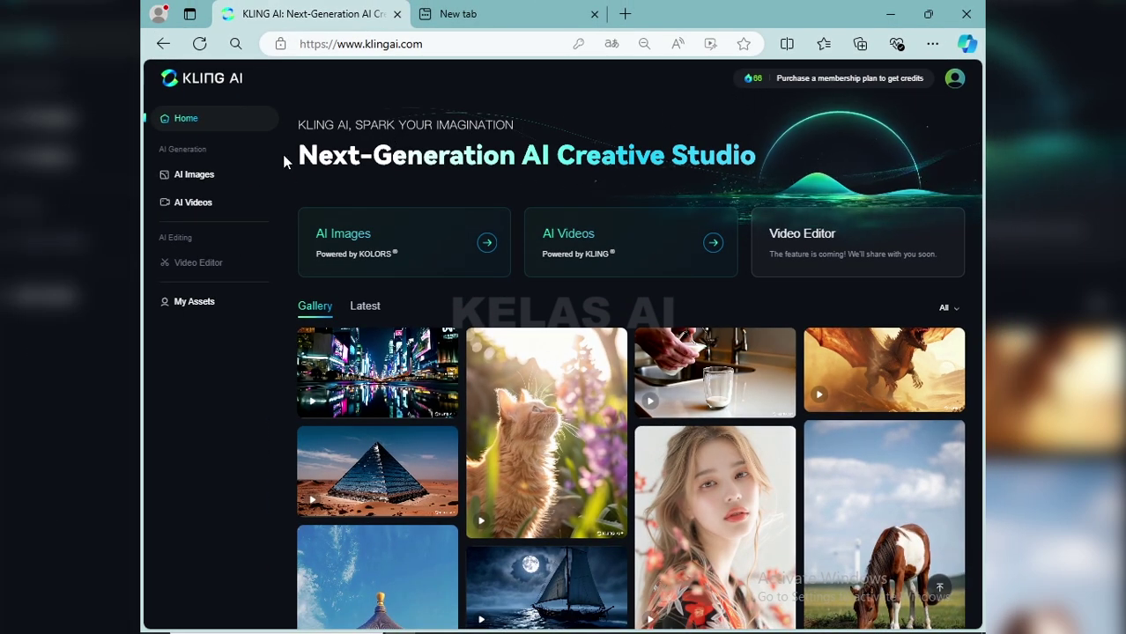
{"action": "left_click", "coordinate": [205, 210]}
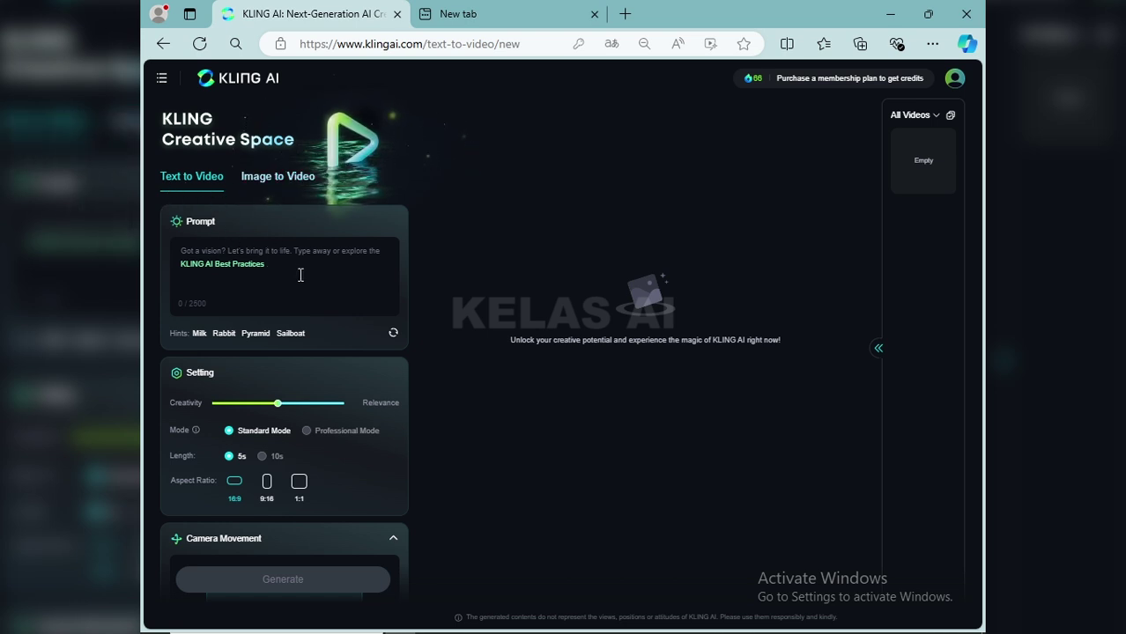
{"action": "scroll", "coordinate": [300, 275], "scroll_direction": "down", "scroll_amount": 5}
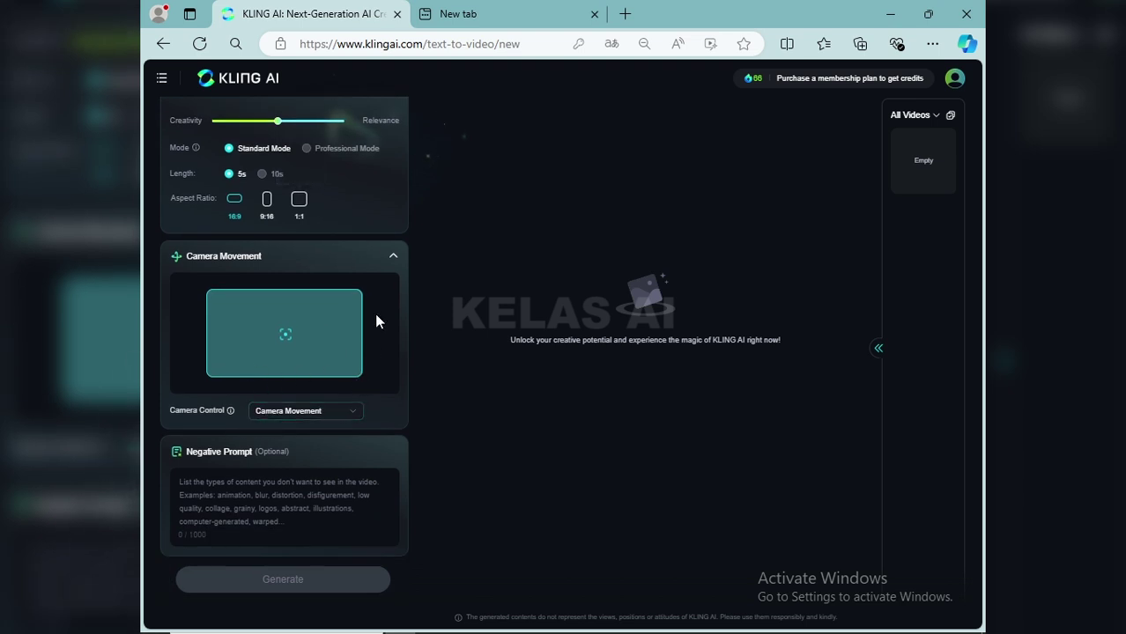
{"action": "scroll", "coordinate": [373, 295], "scroll_direction": "up", "scroll_amount": 5}
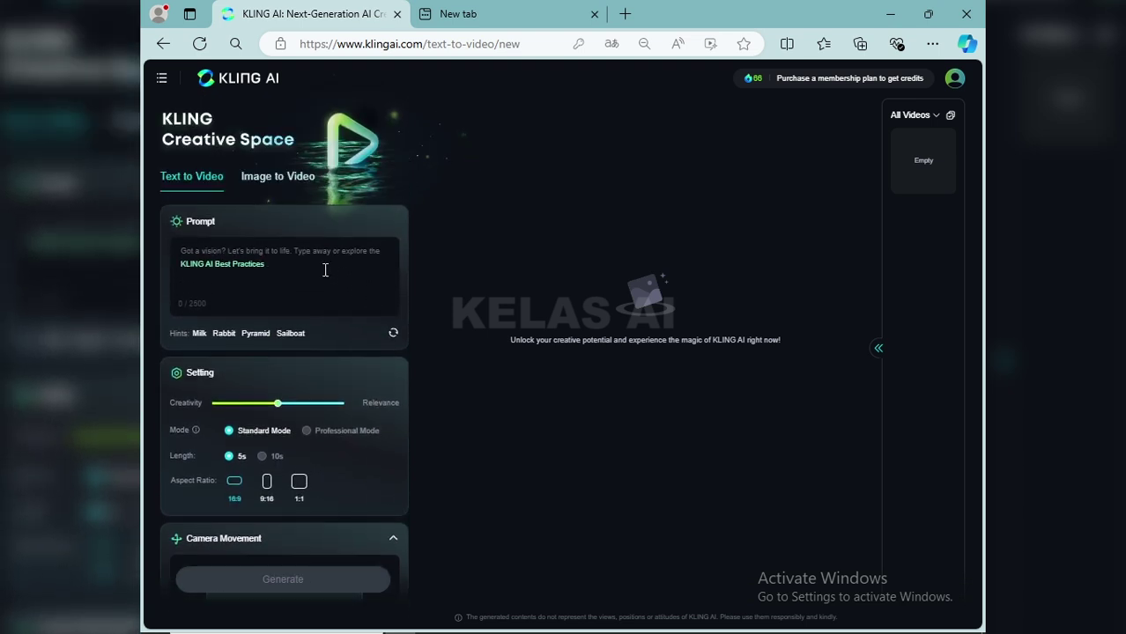
{"action": "left_click", "coordinate": [311, 251]}
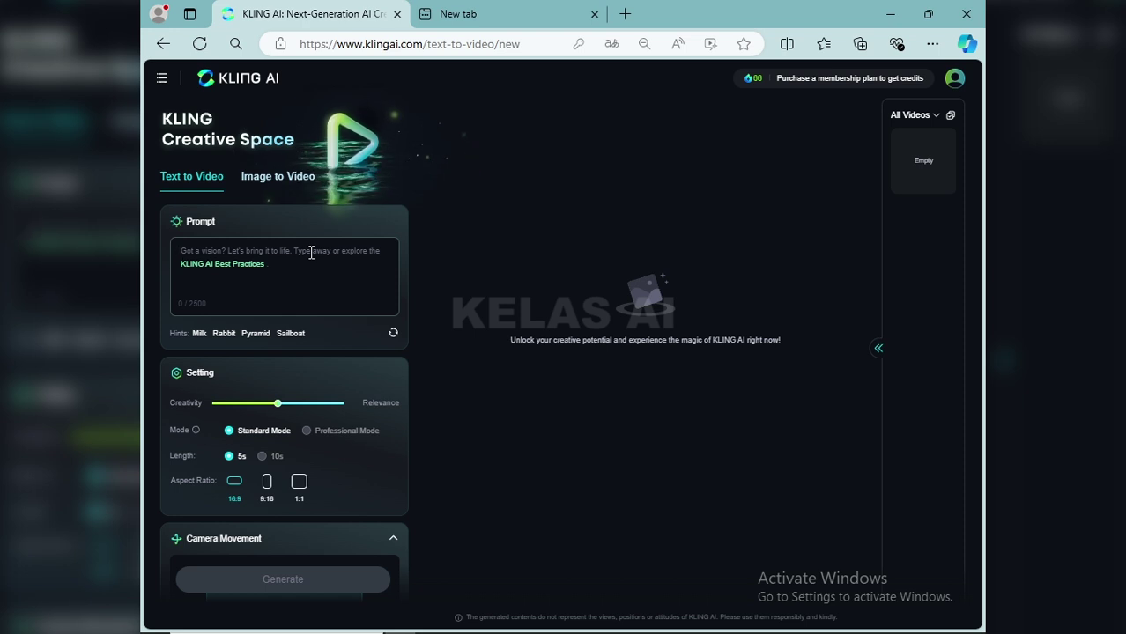
{"action": "left_click", "coordinate": [311, 253]}
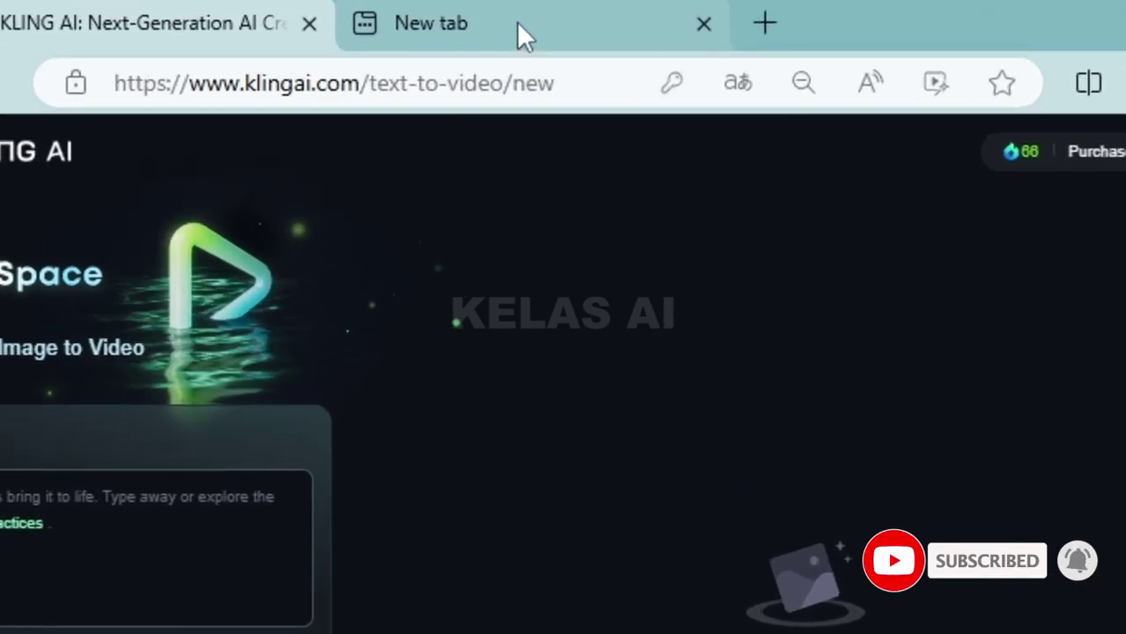
- Load chatgpt.com in the empty second tab and dismiss the free plan limit notice
{"action": "left_click", "coordinate": [505, 18]}
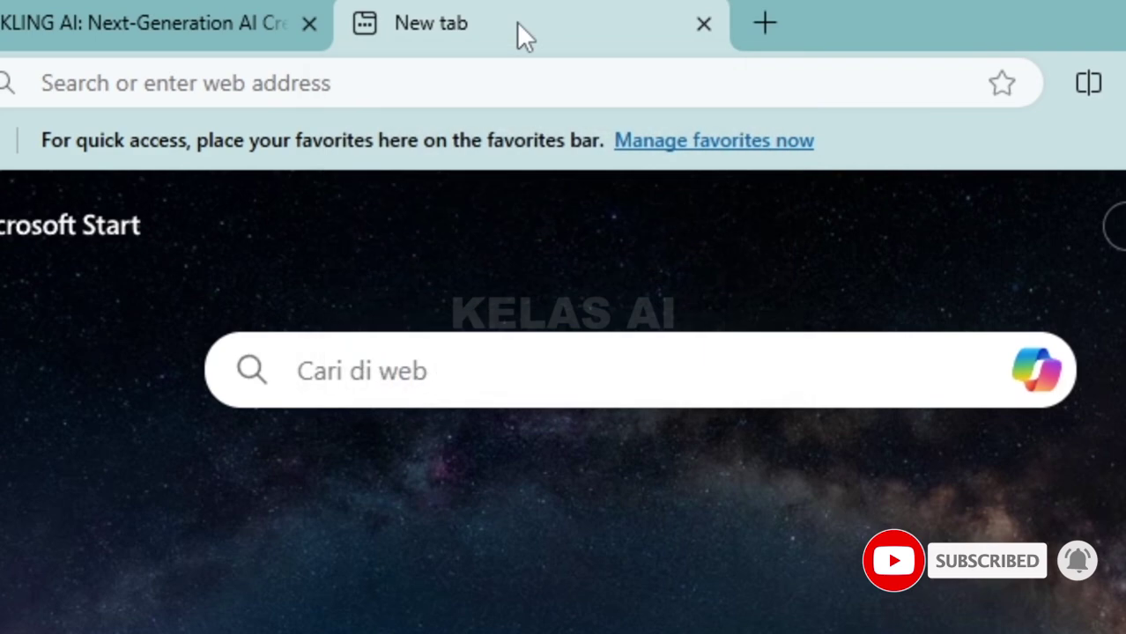
{"action": "left_click", "coordinate": [442, 90]}
{"action": "type", "text": "chat"}
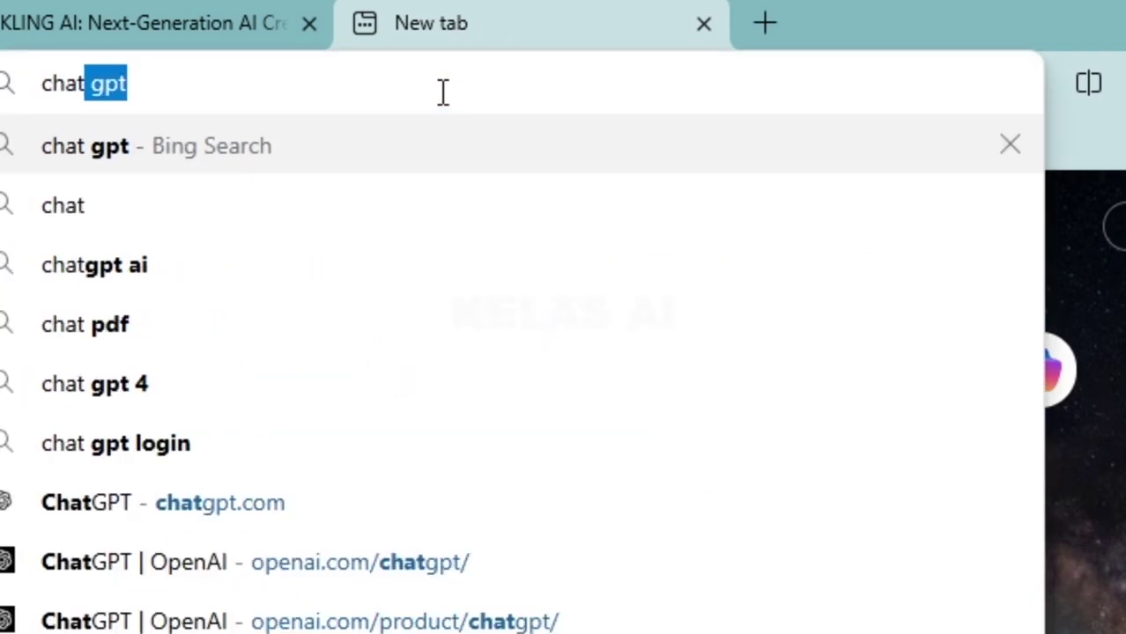
{"action": "type", "text": "gpt"}
{"action": "key", "text": "Return"}
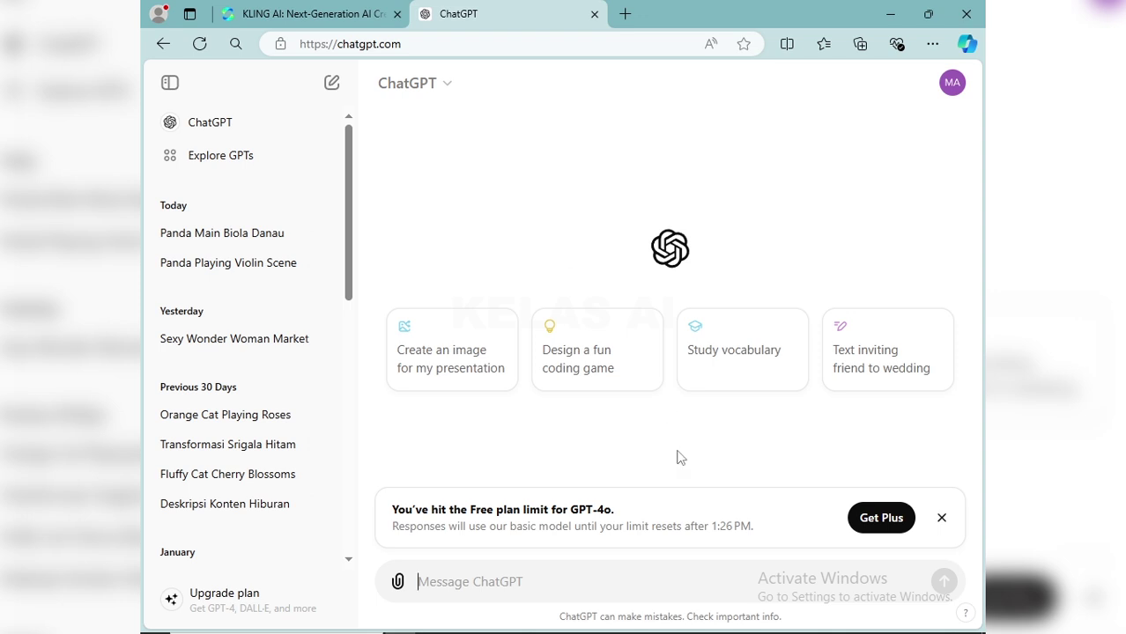
{"action": "left_click", "coordinate": [942, 517]}
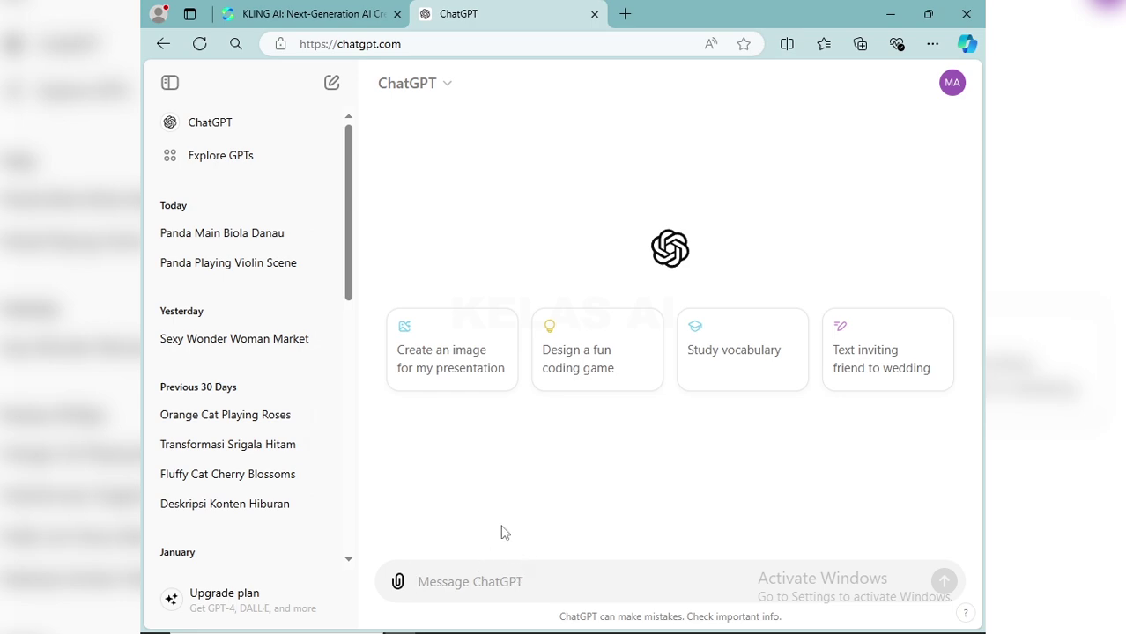
- Type the Indonesian request for a prompt of a panda in jacket and sunglasses riding a Harley through a hyper realistic 8k city
{"action": "type", "text": "bua"}
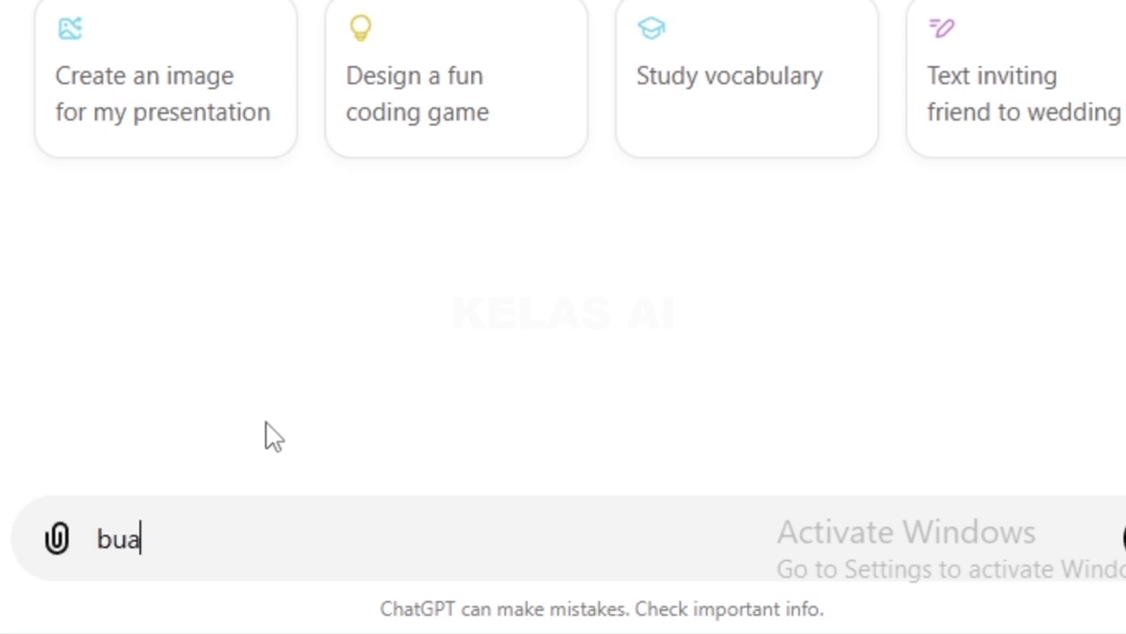
{"action": "type", "text": "tkan pro"}
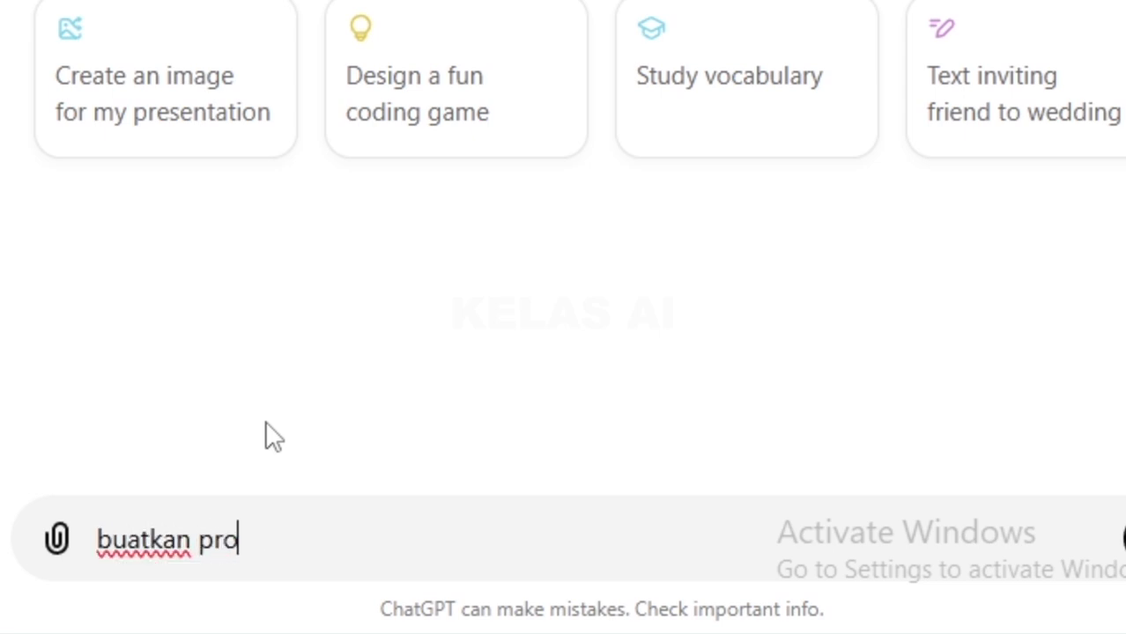
{"action": "type", "text": "mpt "}
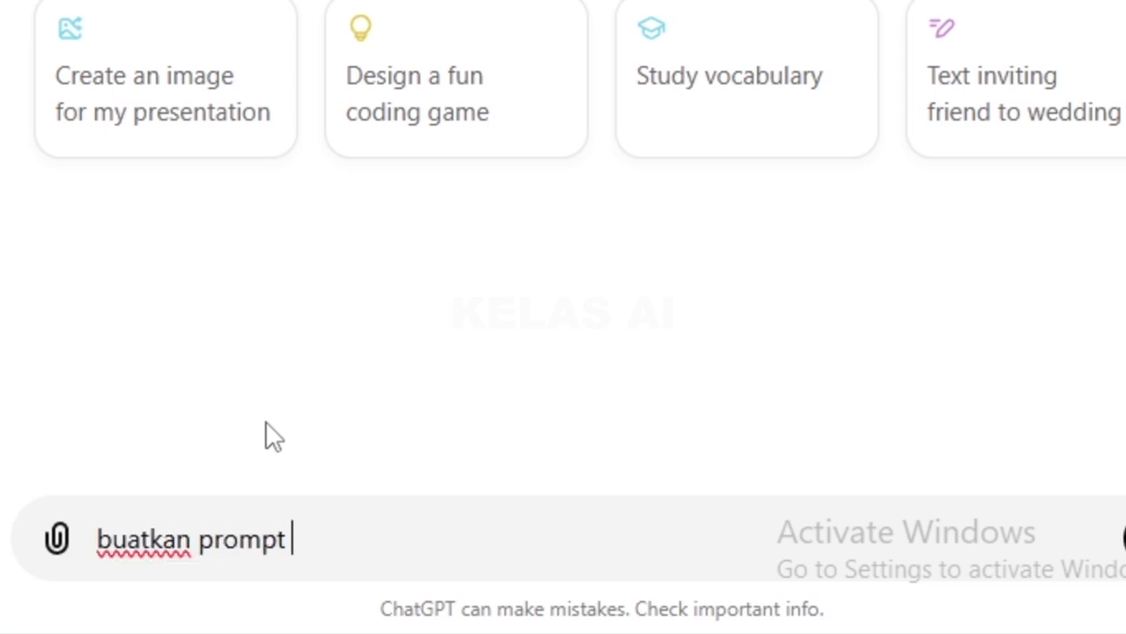
{"action": "type", "text": "panda sedang"}
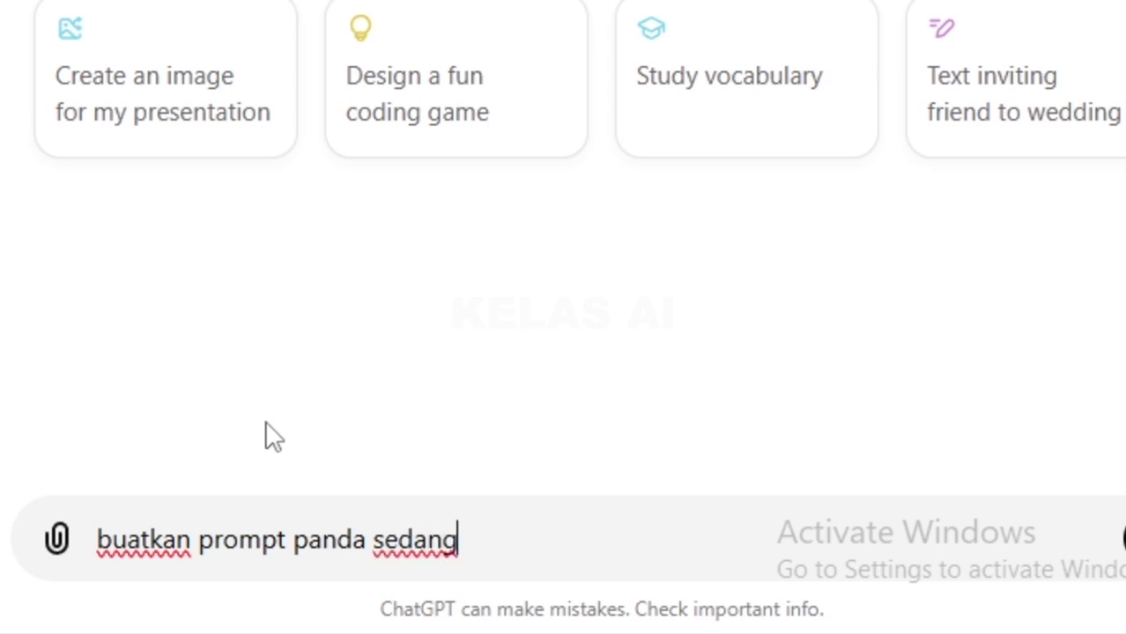
{"action": "type", "text": " naik"}
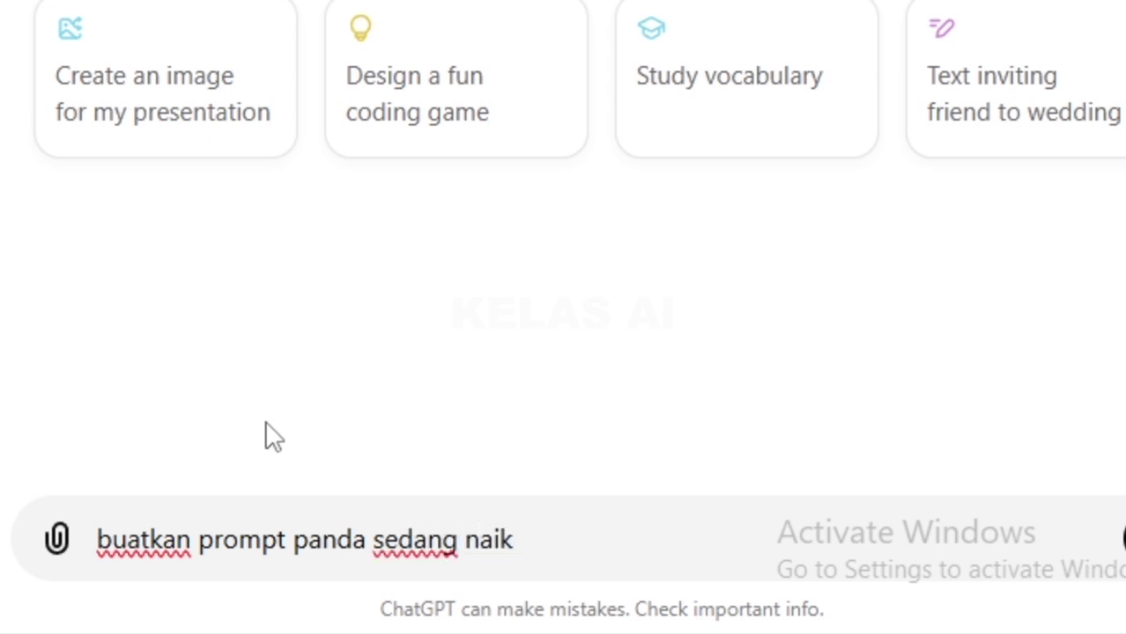
{"action": "type", "text": " motor"}
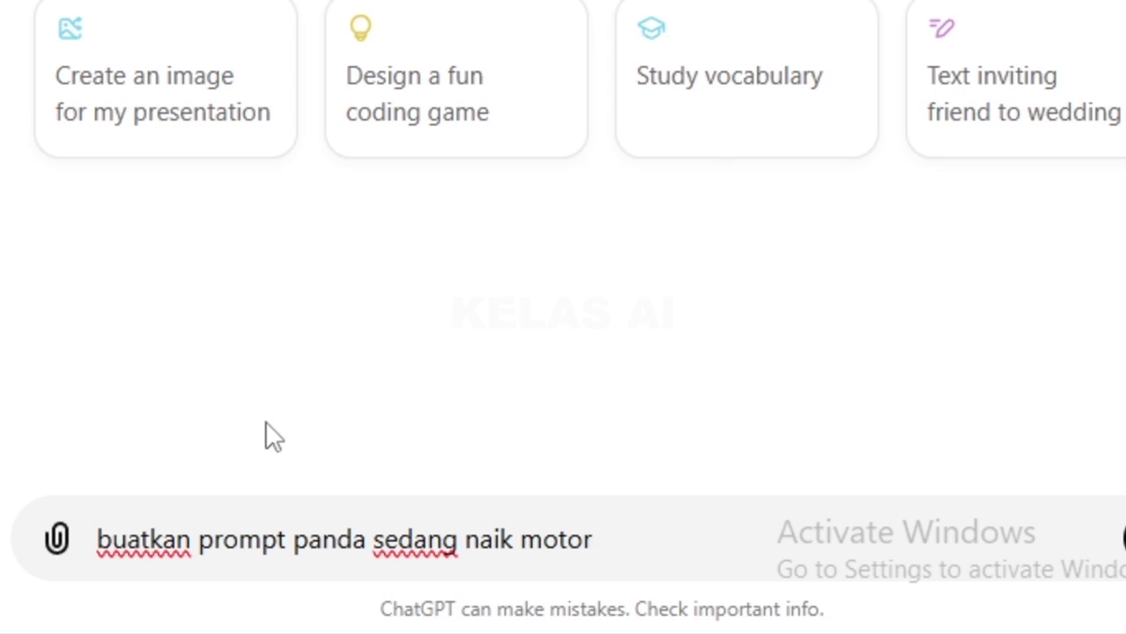
{"action": "type", "text": " harle"}
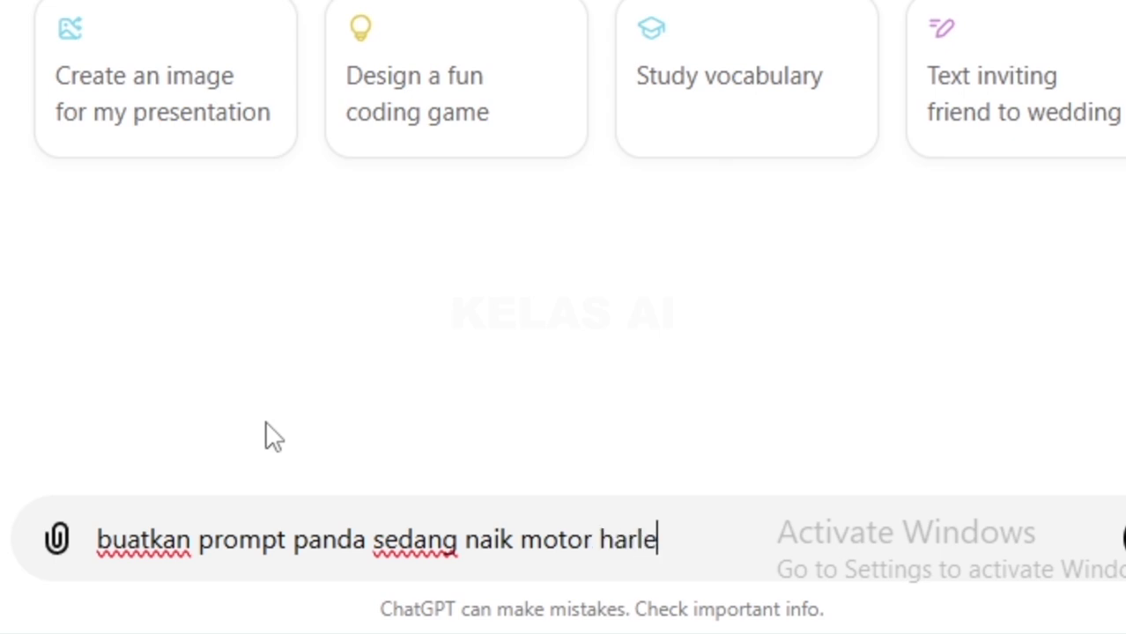
{"action": "type", "text": "y dan"}
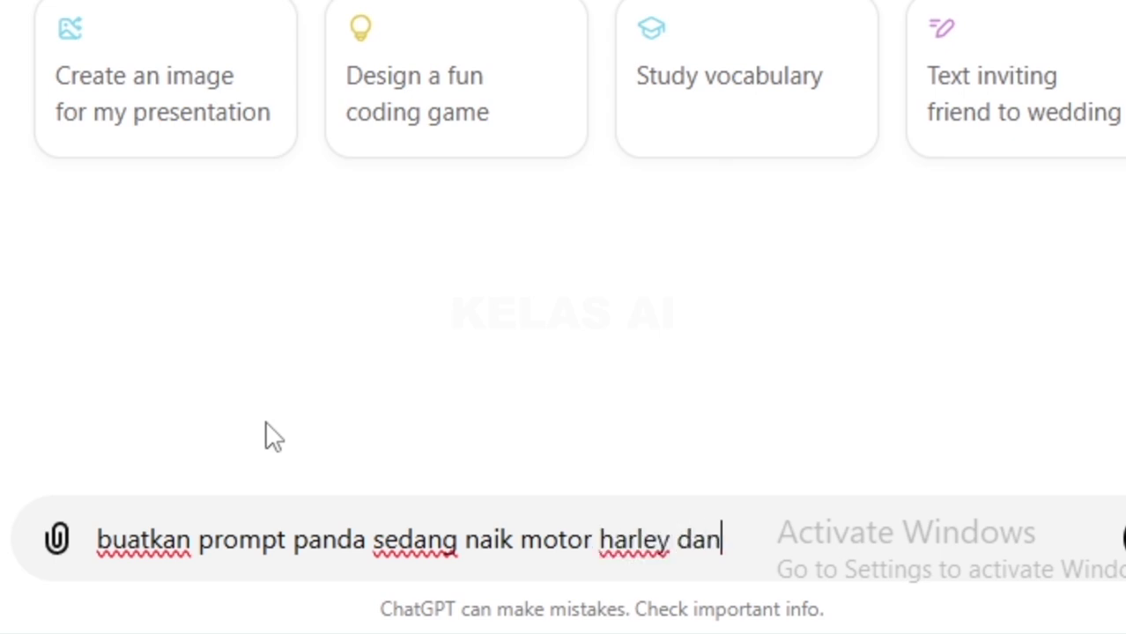
{"action": "type", "text": " melaju den"}
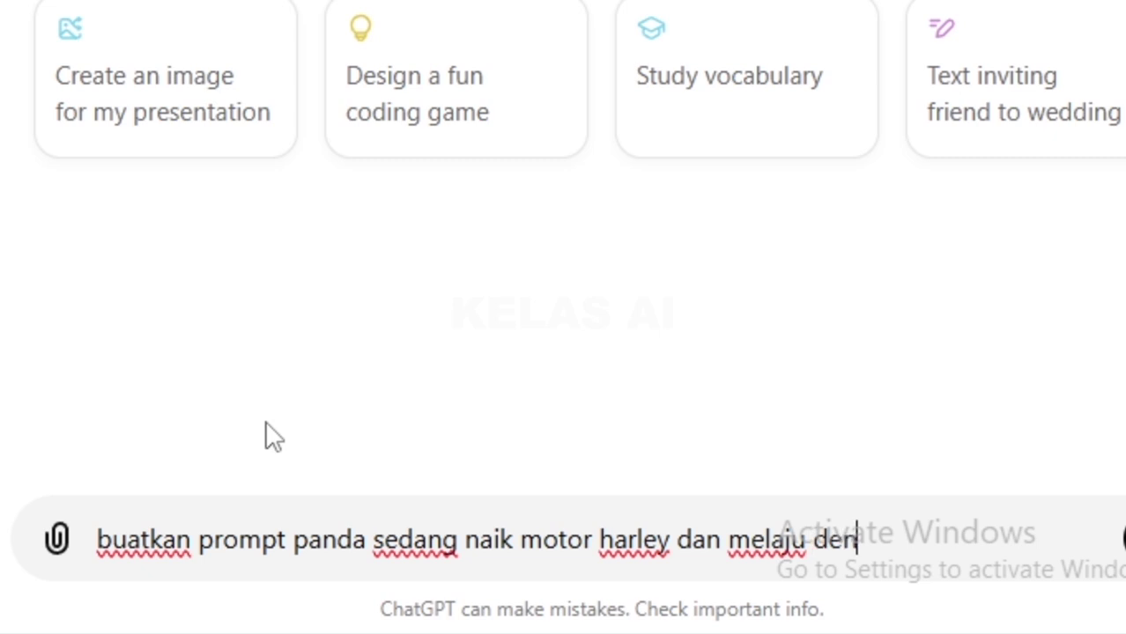
{"action": "type", "text": "gan pela"}
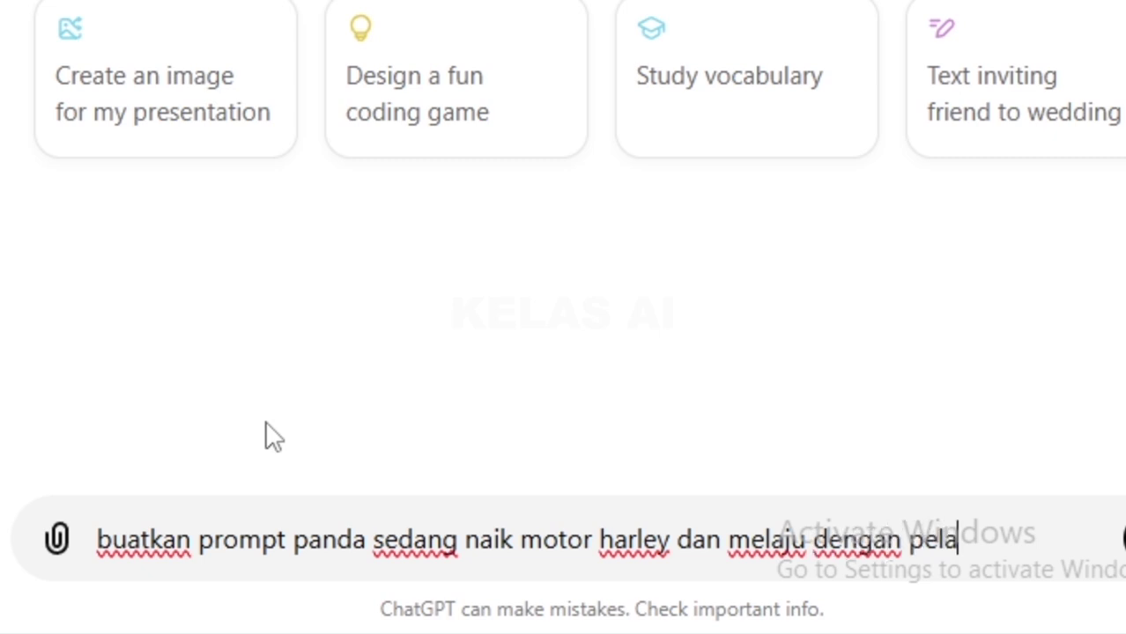
{"action": "type", "text": "n, m"}
{"action": "key", "text": "BackSpace"}
{"action": "type", "text": ", menggunakan"}
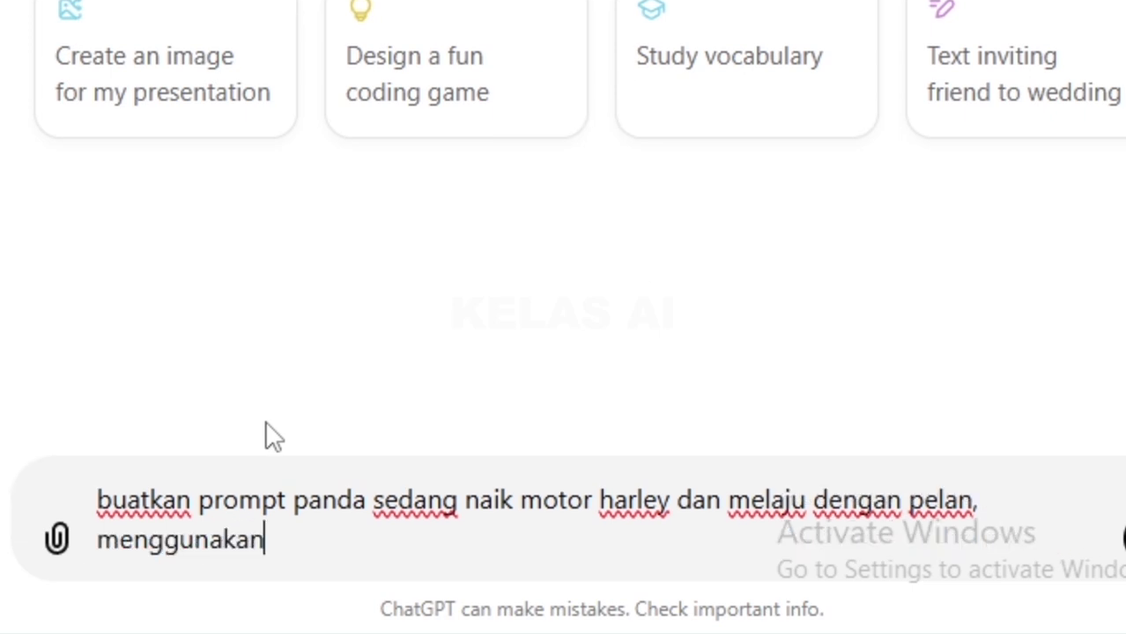
{"action": "type", "text": " jaket motor"}
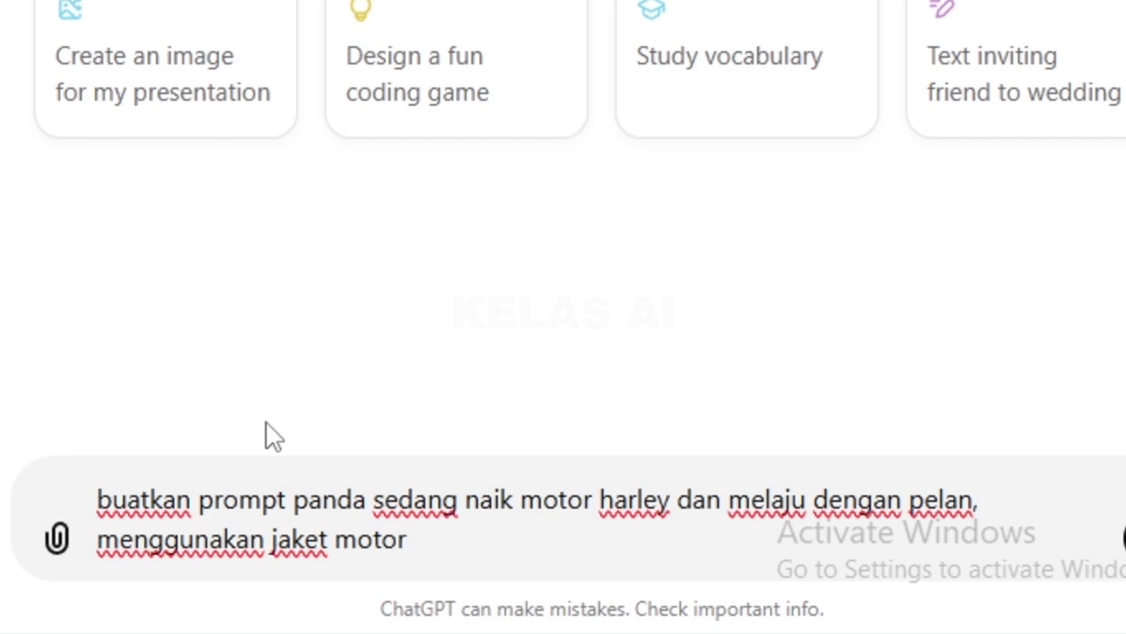
{"action": "type", "text": "dengan"}
{"action": "key", "text": "BackSpace"}
{"action": "key", "text": "BackSpace"}
{"action": "key", "text": "BackSpace"}
{"action": "key", "text": "BackSpace"}
{"action": "key", "text": "BackSpace"}
{"action": "key", "text": "BackSpace"}
{"action": "key", "text": "BackSpace"}
{"action": "type", "text": "degn"}
{"action": "type", "text": "ngan ka"}
{"action": "type", "text": "camata"}
{"action": "type", "text": " hitam "}
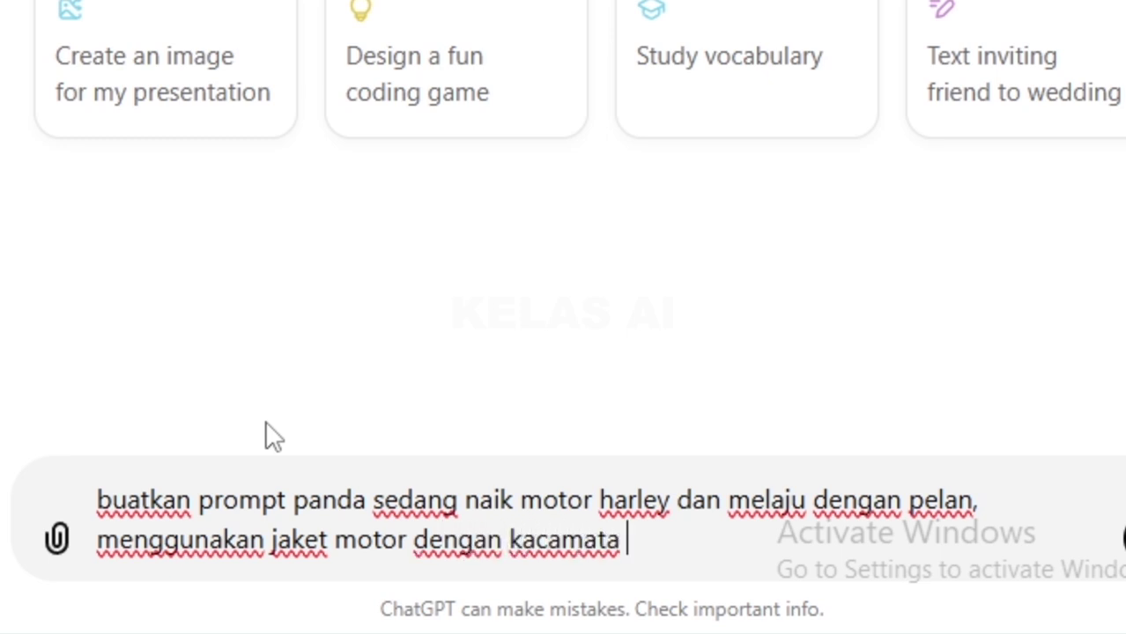
{"action": "type", "text": "di"}
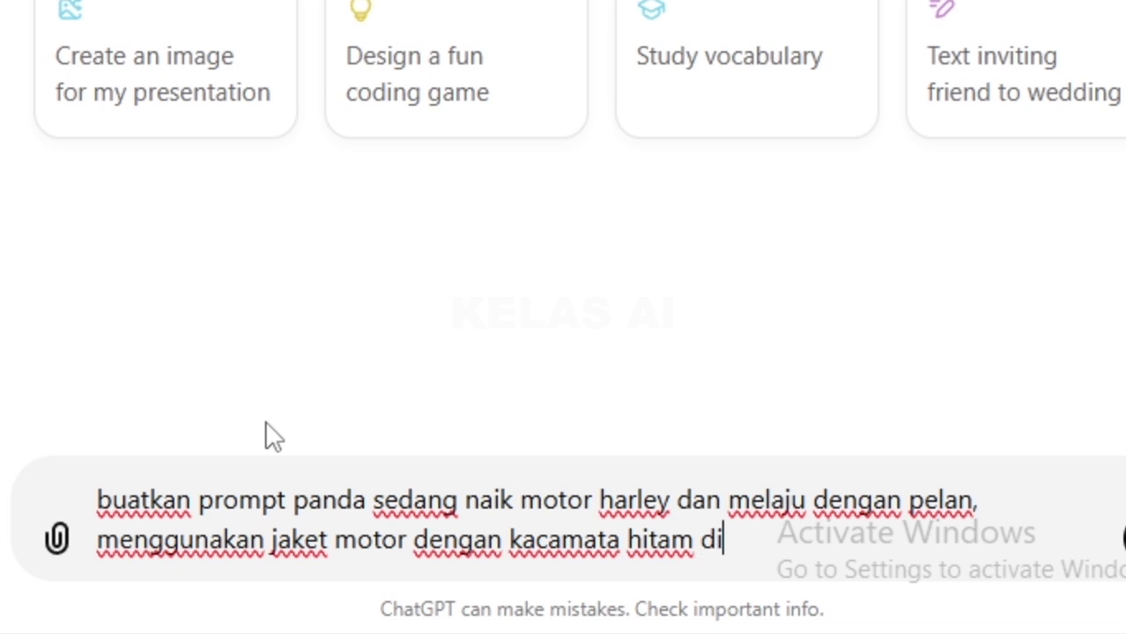
{"action": "type", "text": " kota"}
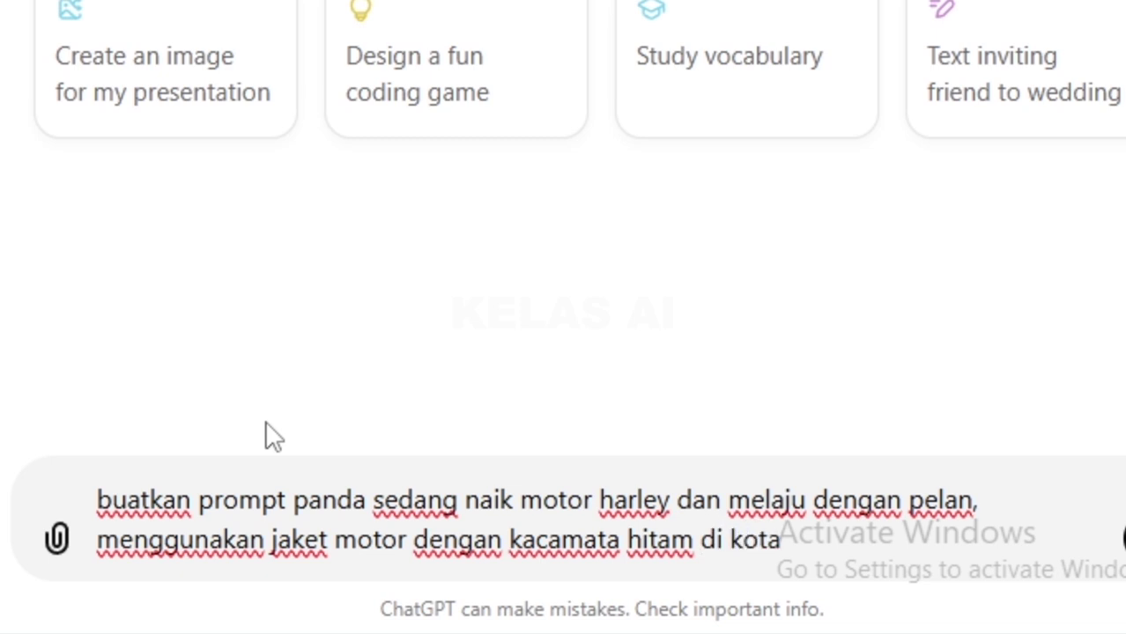
{"action": "type", "text": " hy"}
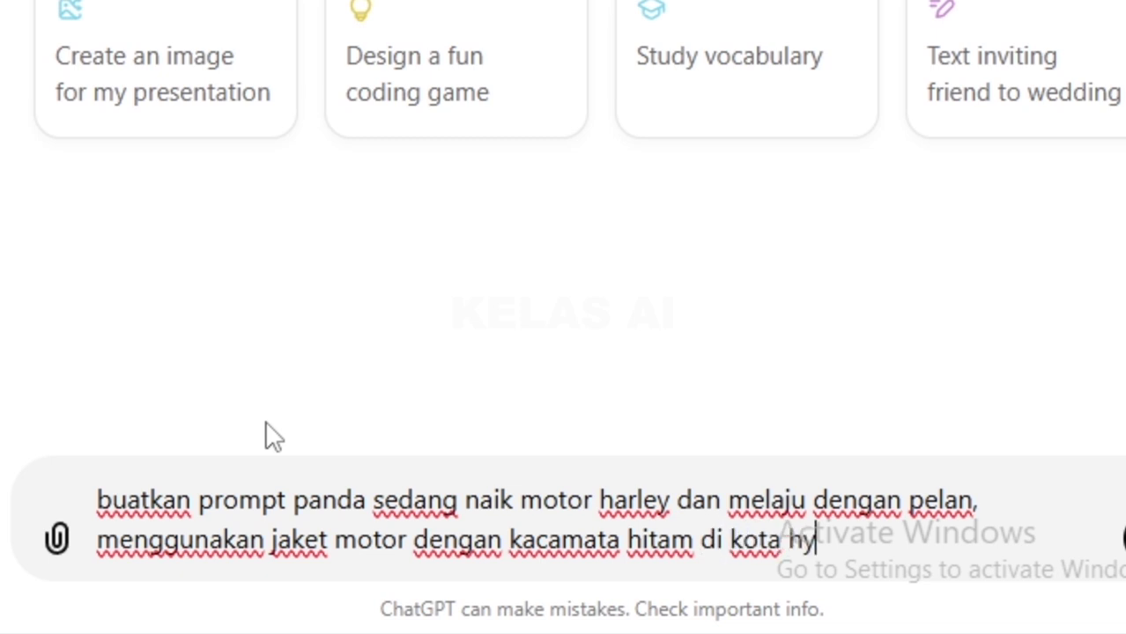
{"action": "type", "text": "per ra"}
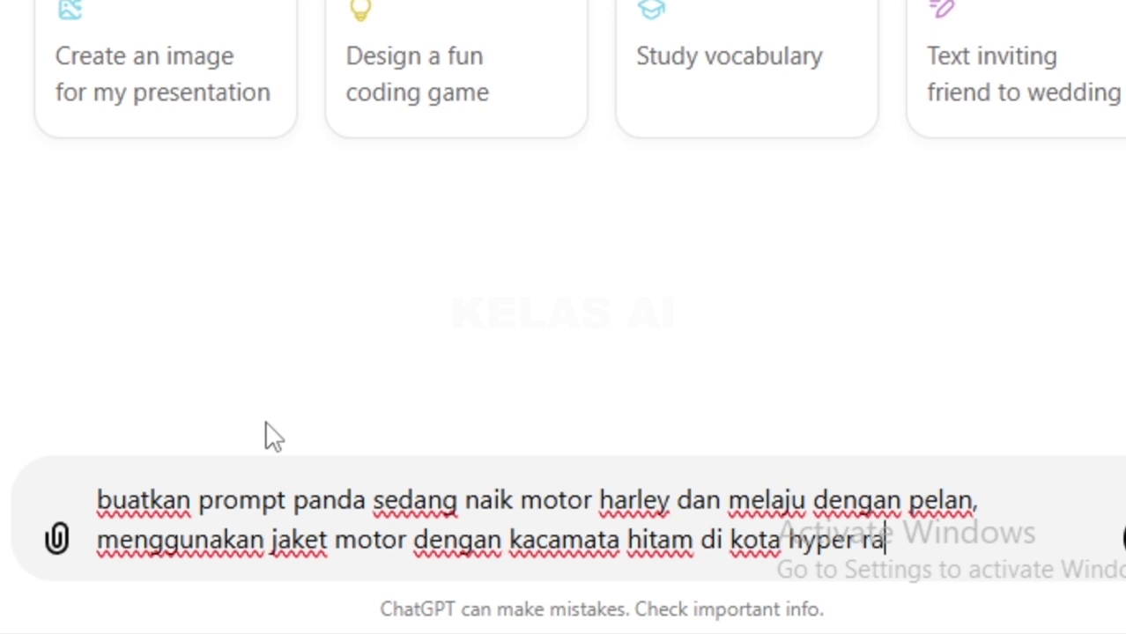
{"action": "key", "text": "BackSpace"}
{"action": "type", "text": "ealistic 8"}
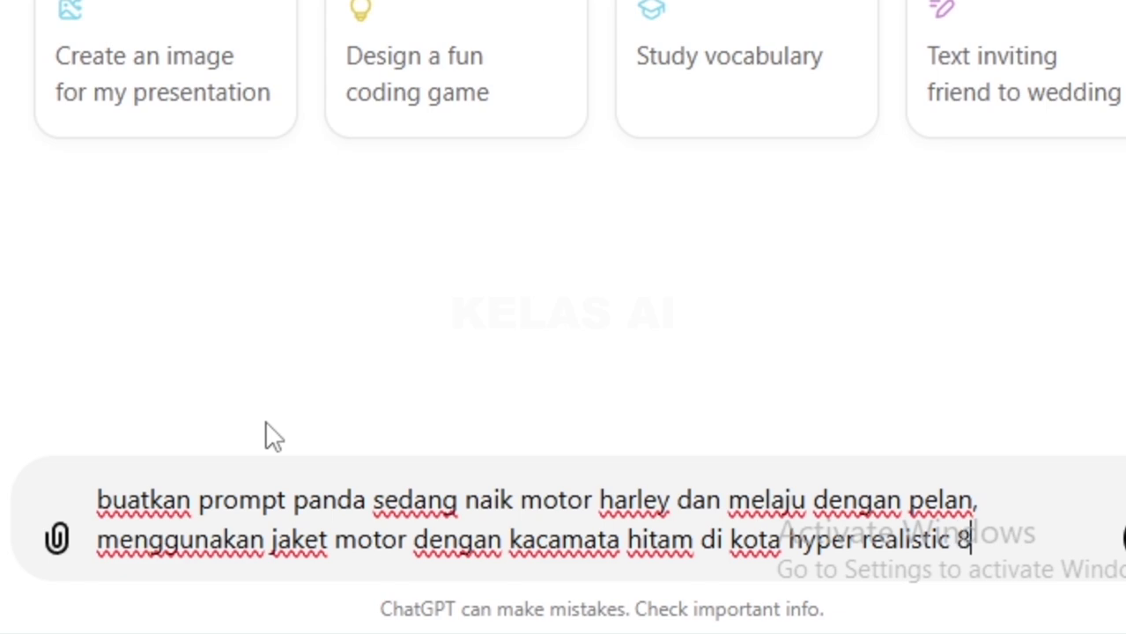
{"action": "type", "text": "k"}
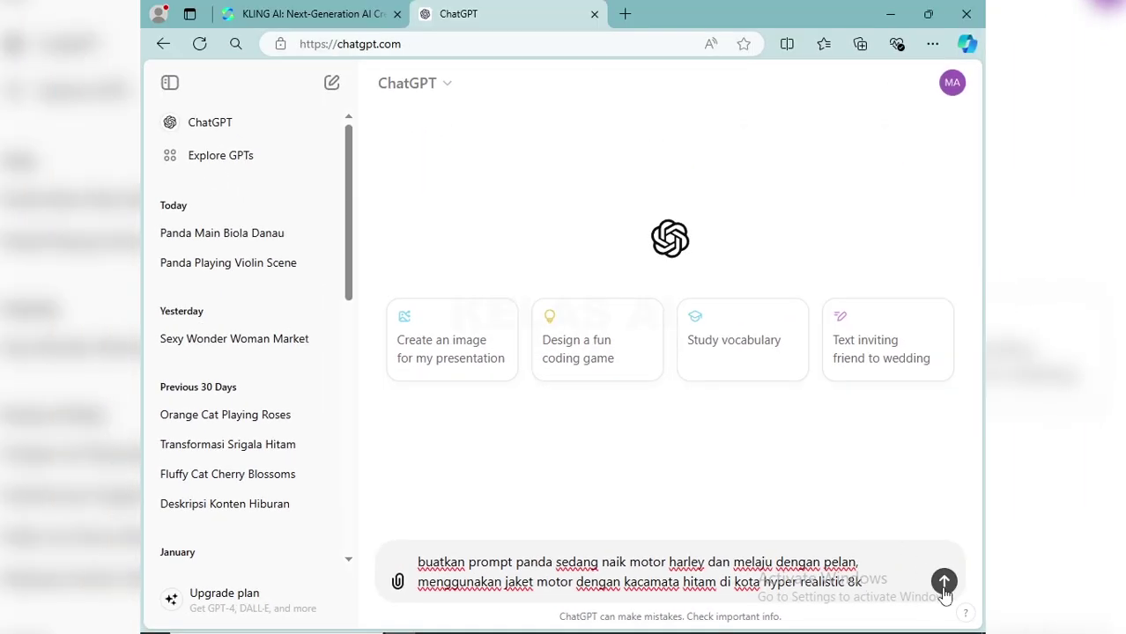
- Send the request and copy ChatGPT's Indonesian panda-on-Harley city prompt
{"action": "left_click", "coordinate": [944, 582]}
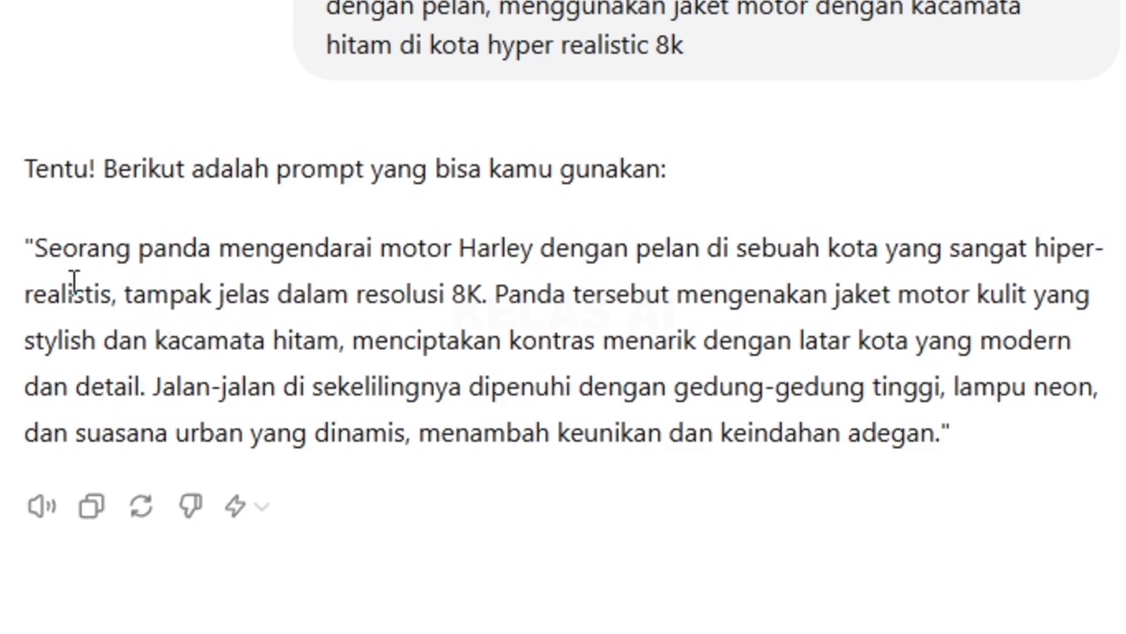
{"action": "left_click_drag", "start_coordinate": [38, 241], "coordinate": [930, 440]}
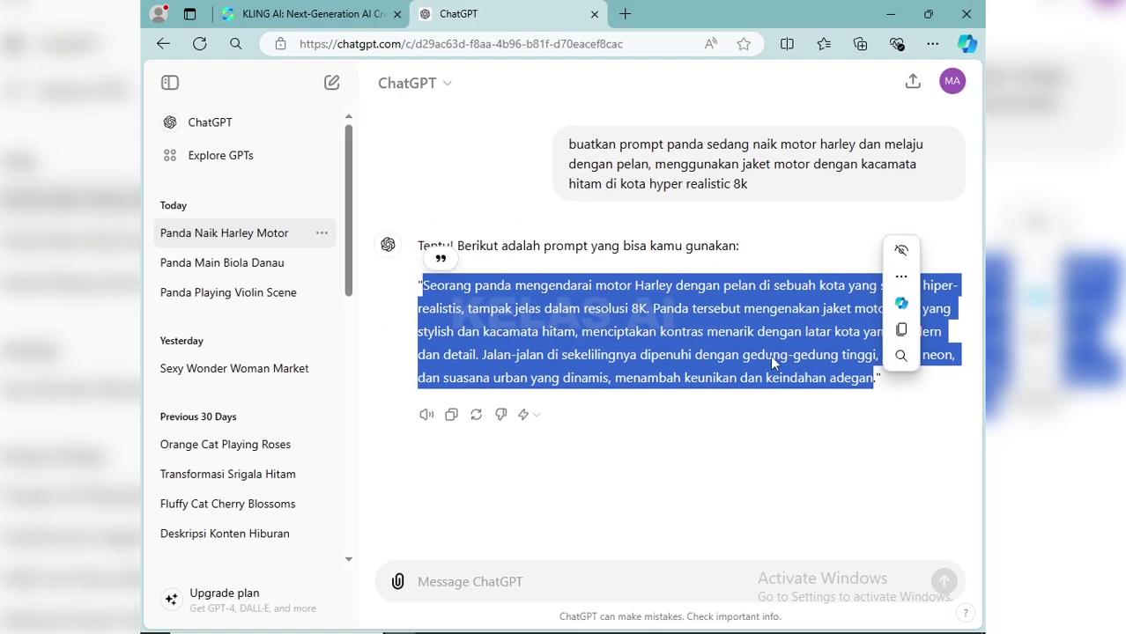
{"action": "right_click", "coordinate": [727, 336]}
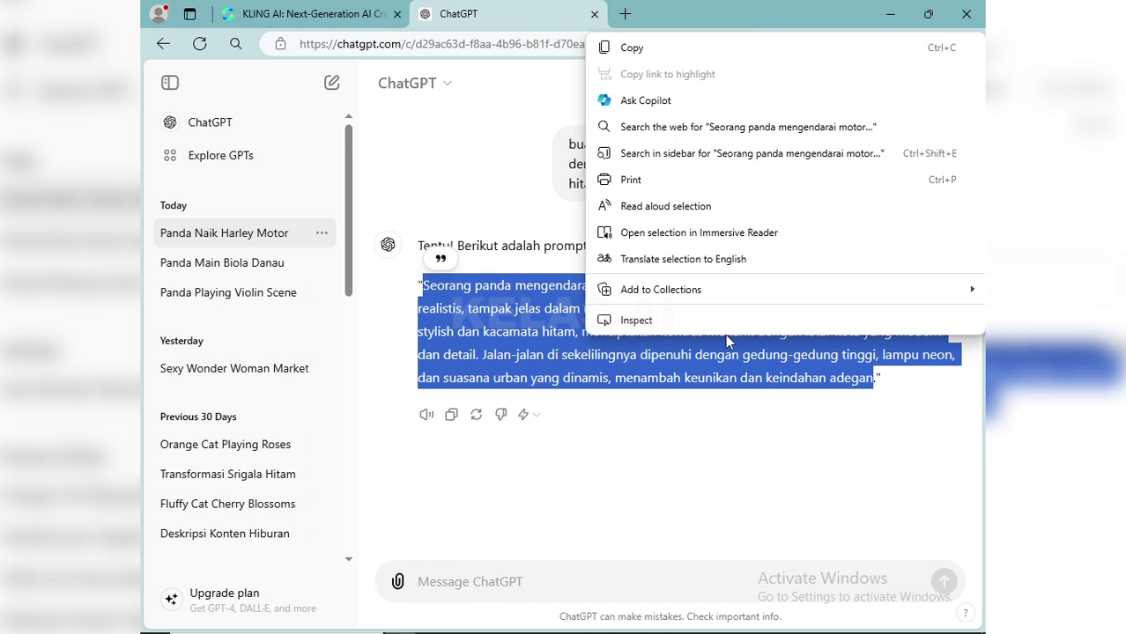
{"action": "left_click", "coordinate": [652, 49]}
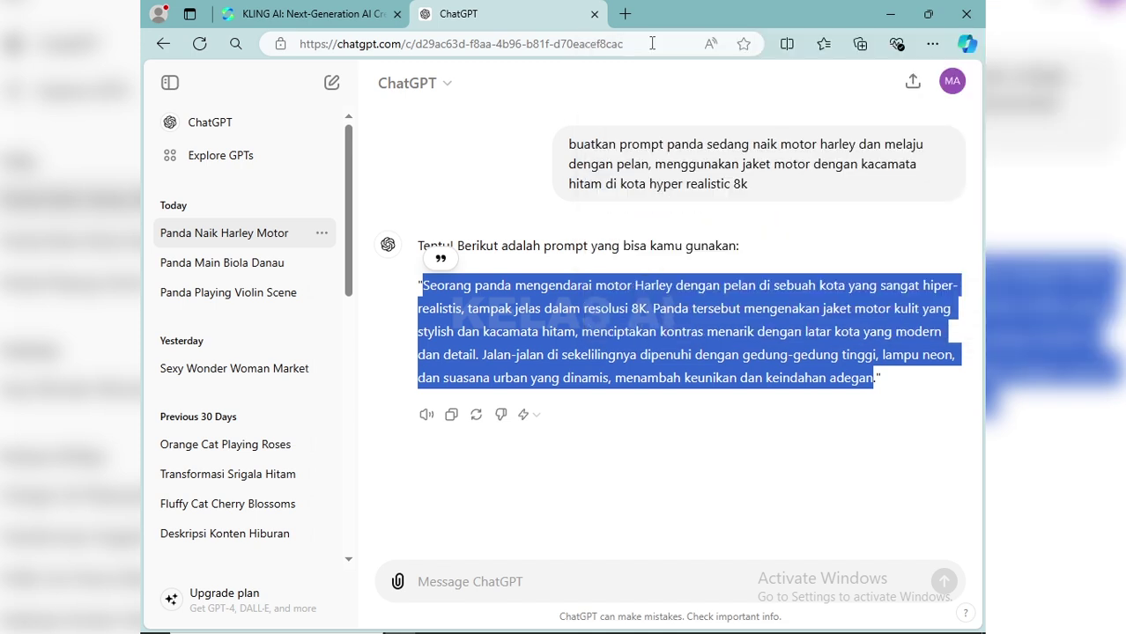
{"action": "left_click", "coordinate": [331, 10]}
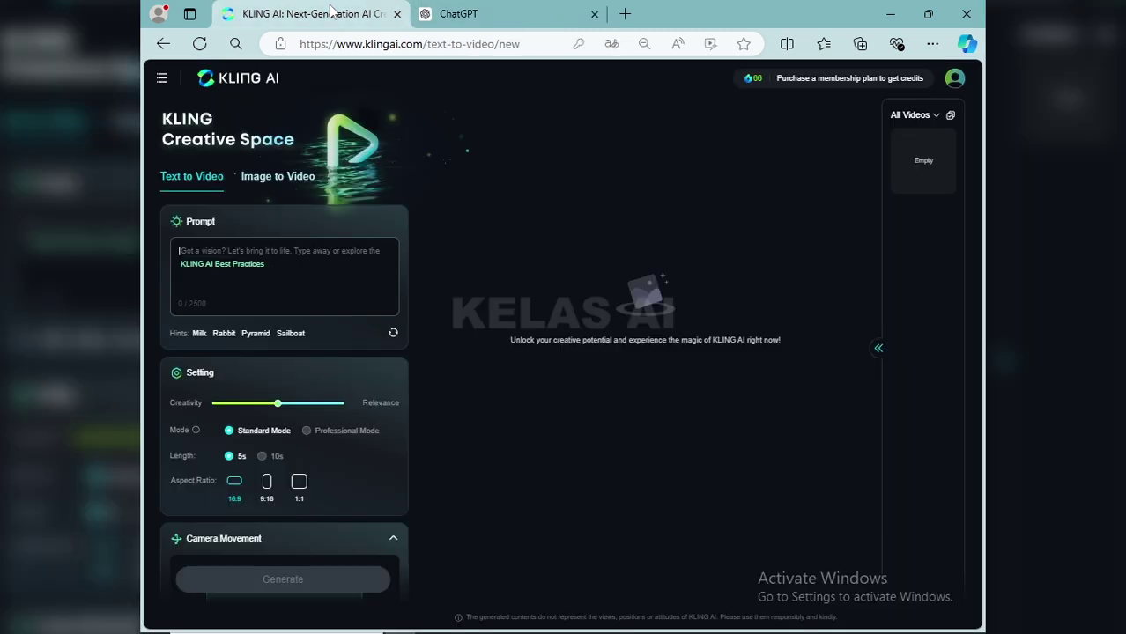
- Paste the copied 424-character panda prompt into Kling's Prompt box
{"action": "right_click", "coordinate": [282, 251]}
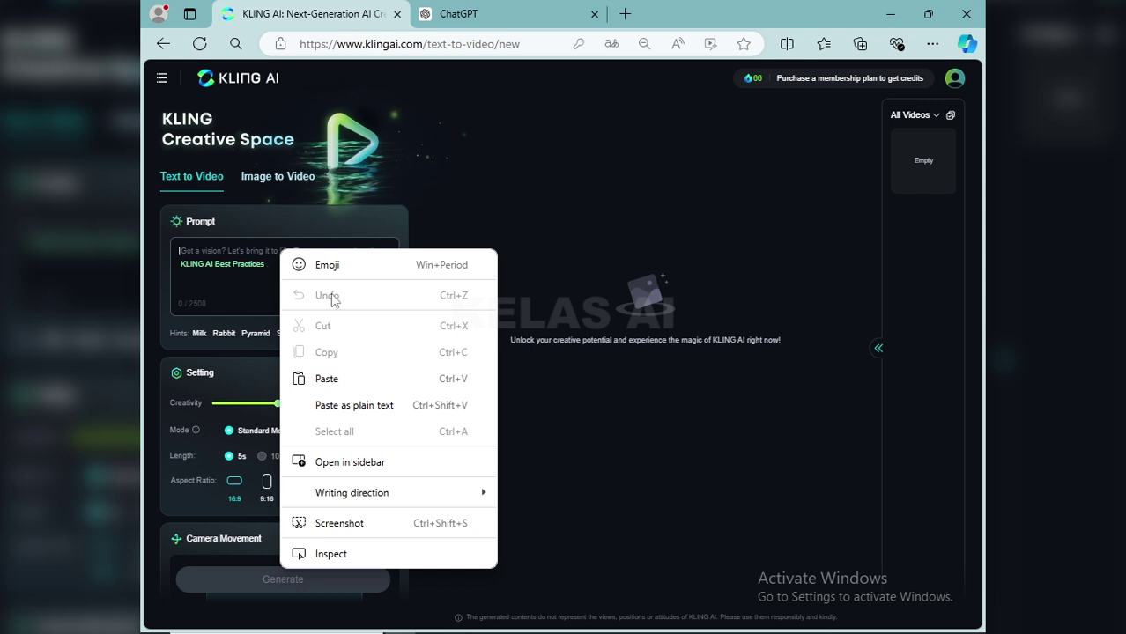
{"action": "left_click", "coordinate": [345, 380]}
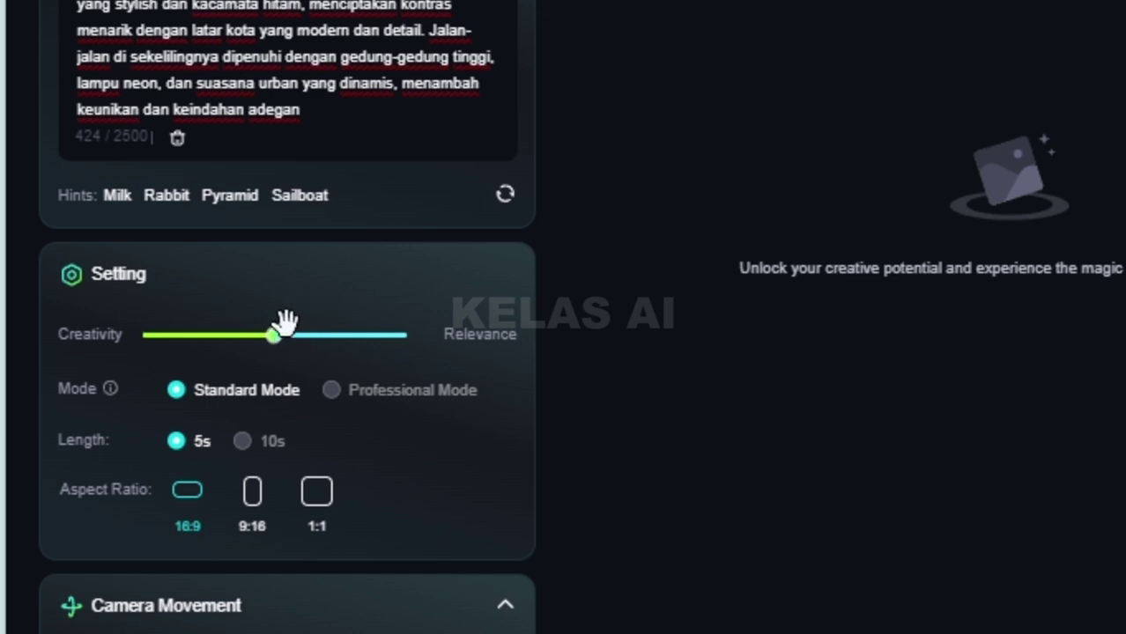
- Lower Creativity to 0.15 and keep the default Camera Movement under Camera Control
{"action": "mouse_move", "coordinate": [272, 331]}
{"action": "left_click_drag", "start_coordinate": [280, 342], "coordinate": [185, 345]}
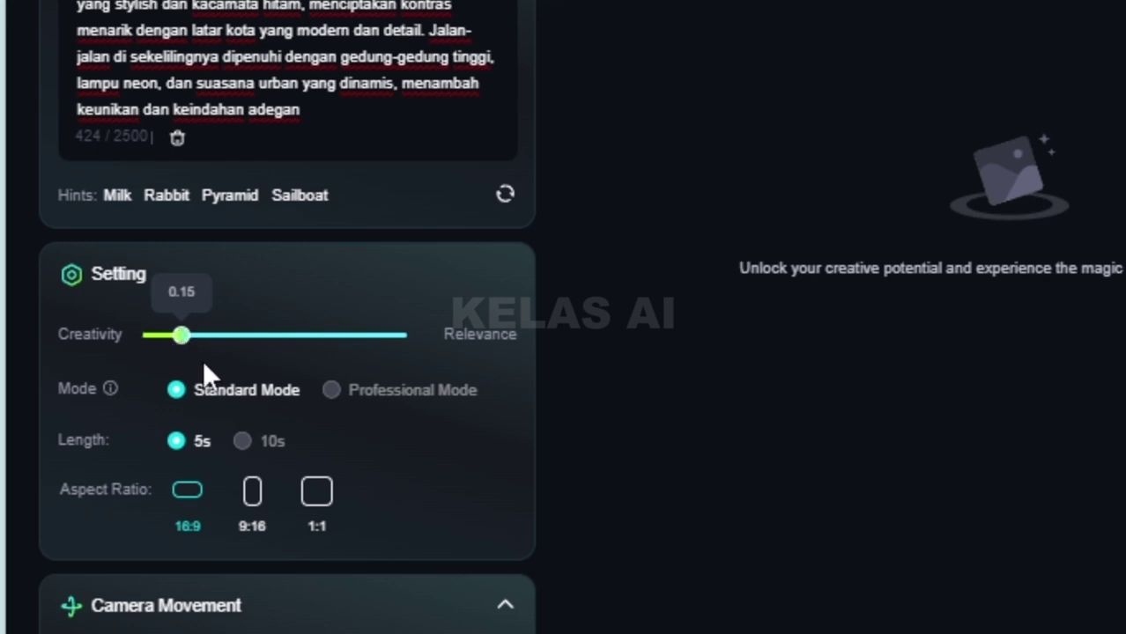
{"action": "mouse_move", "coordinate": [335, 401]}
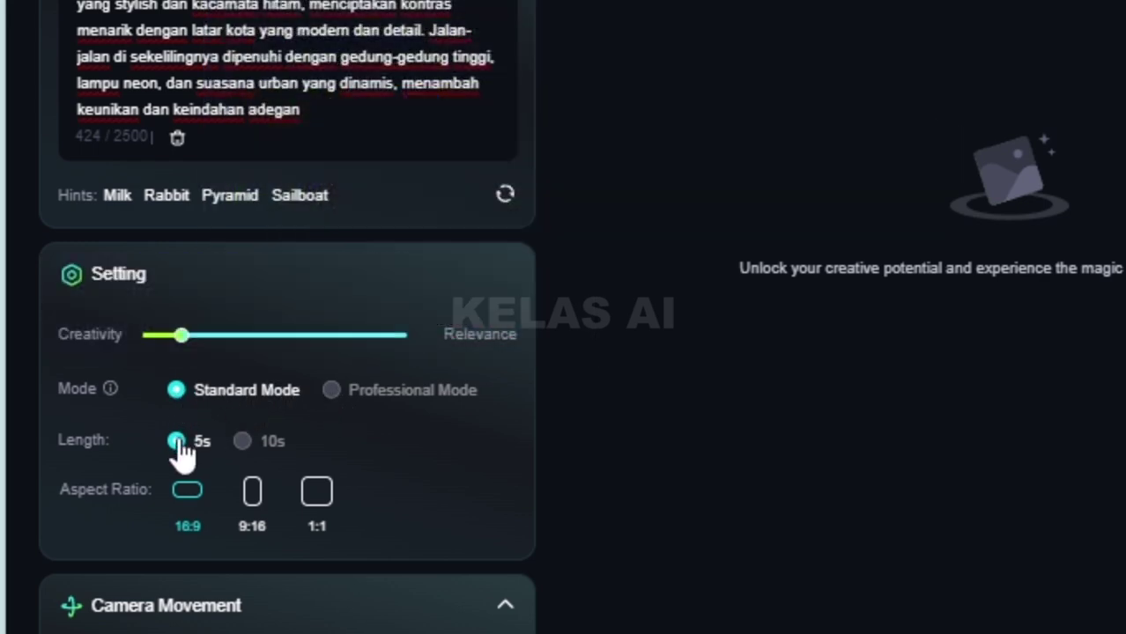
{"action": "mouse_move", "coordinate": [262, 451]}
{"action": "scroll", "coordinate": [332, 536], "scroll_direction": "down", "scroll_amount": 5}
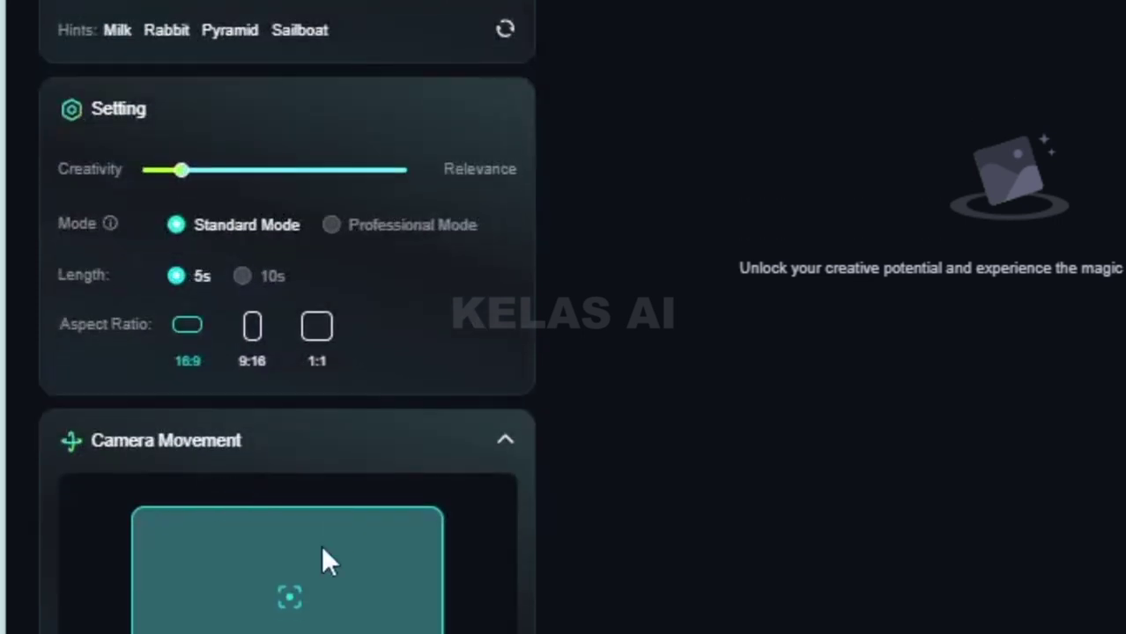
{"action": "left_click", "coordinate": [357, 423]}
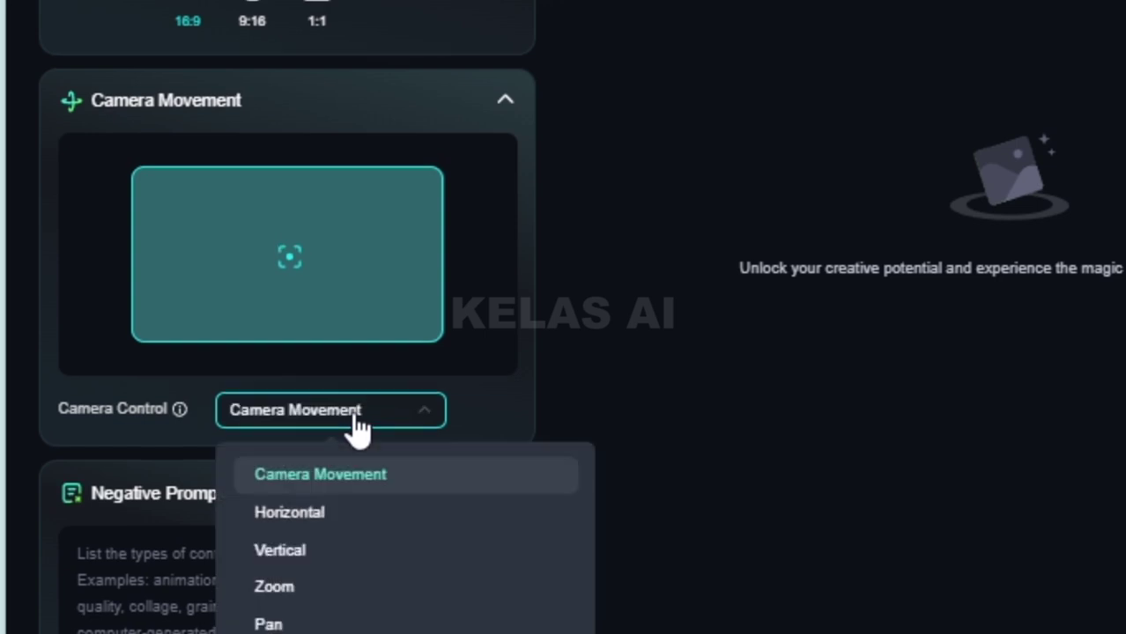
{"action": "left_click", "coordinate": [357, 425]}
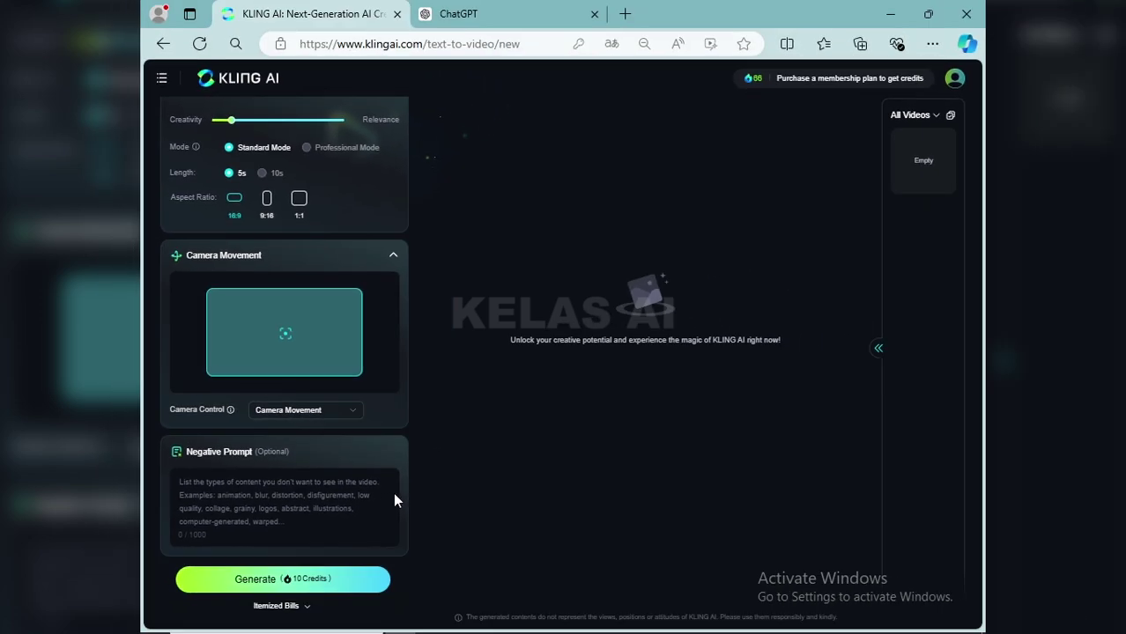
- Generate the 5s panda video for 10 credits and wait for it to render
{"action": "left_click", "coordinate": [288, 581]}
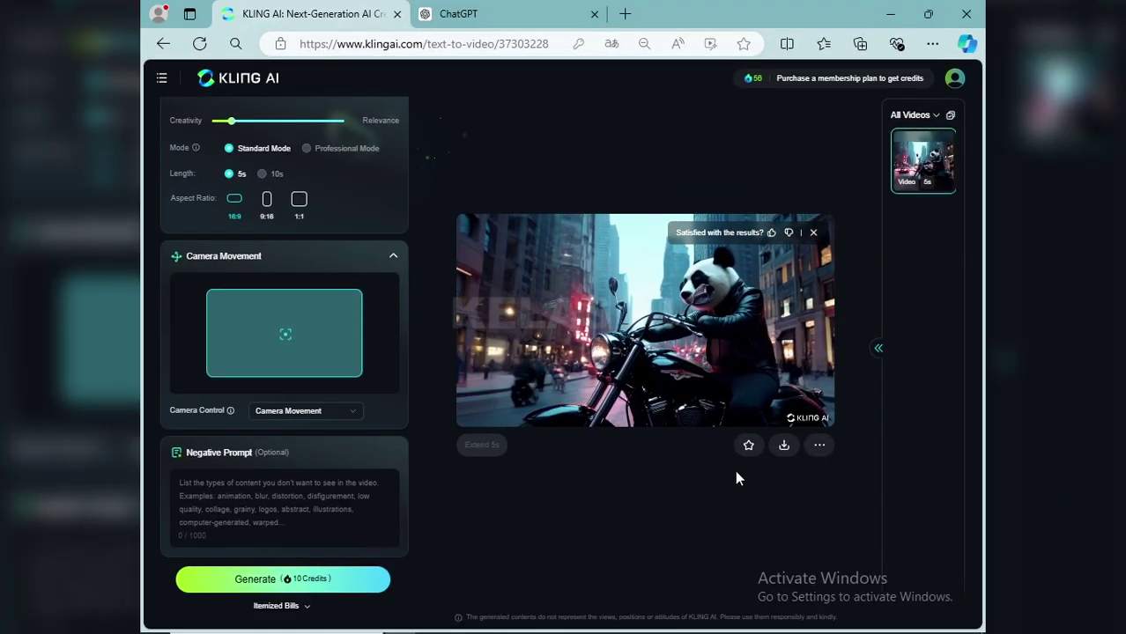
{"action": "mouse_move", "coordinate": [783, 447]}
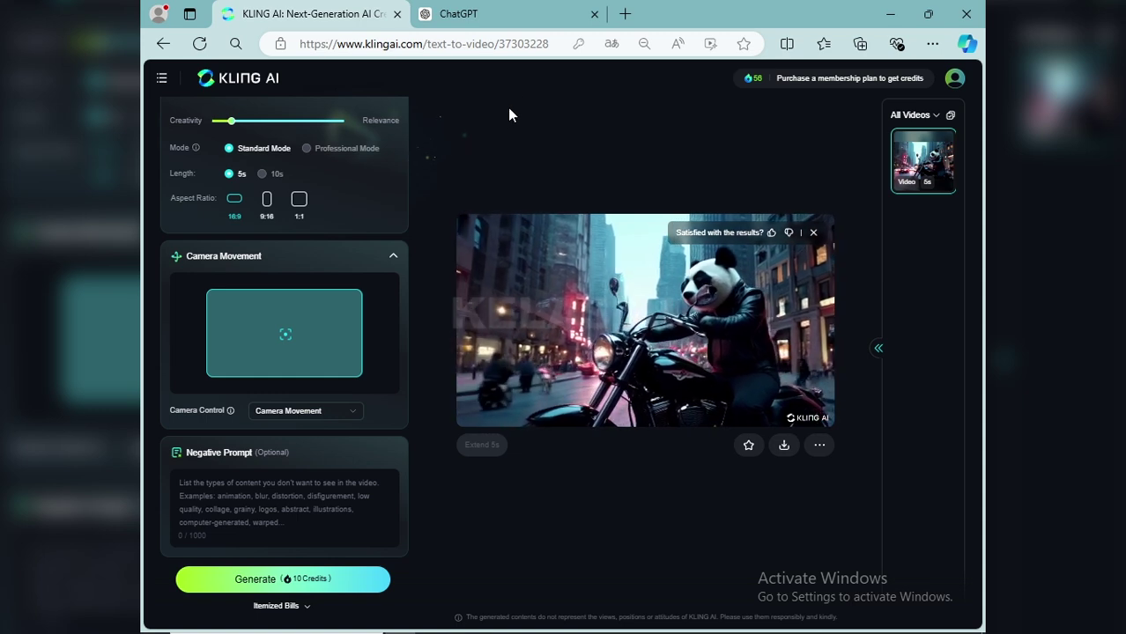
{"action": "mouse_move", "coordinate": [522, 15]}
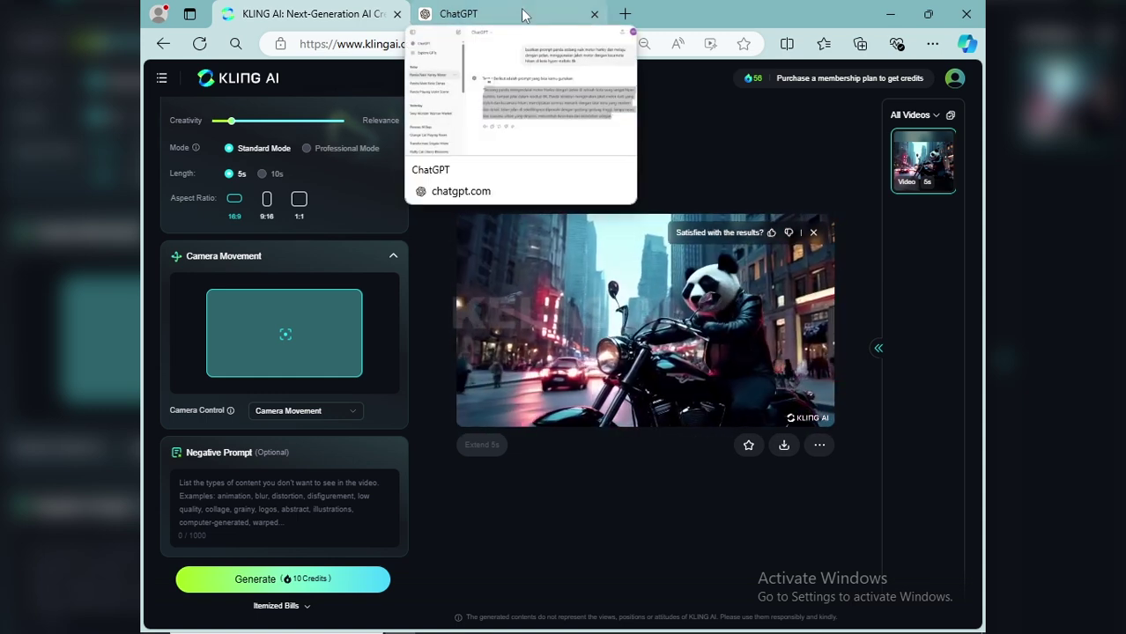
- Back in ChatGPT, copy the original panda request text
{"action": "left_click", "coordinate": [523, 15]}
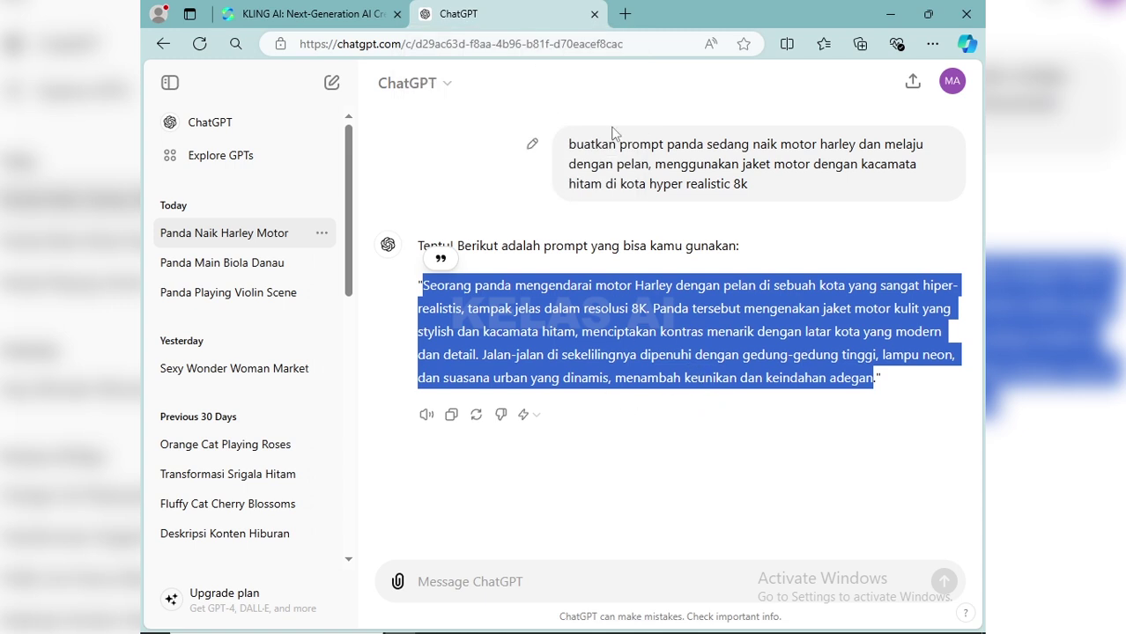
{"action": "left_click_drag", "start_coordinate": [569, 144], "coordinate": [713, 184]}
{"action": "right_click", "coordinate": [740, 187]}
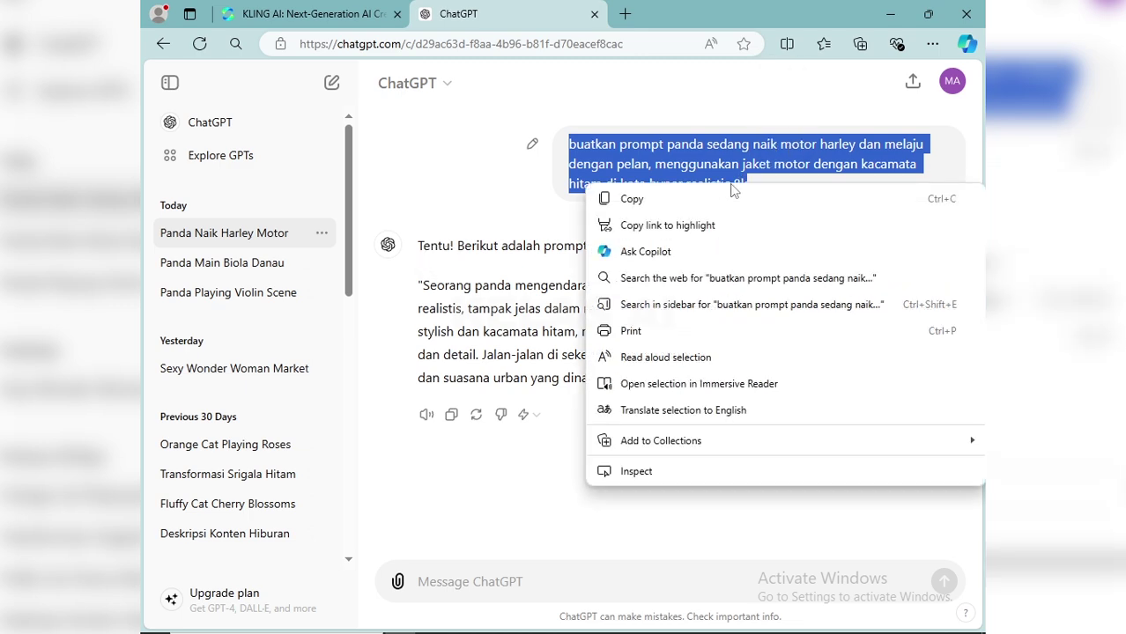
{"action": "left_click", "coordinate": [690, 198]}
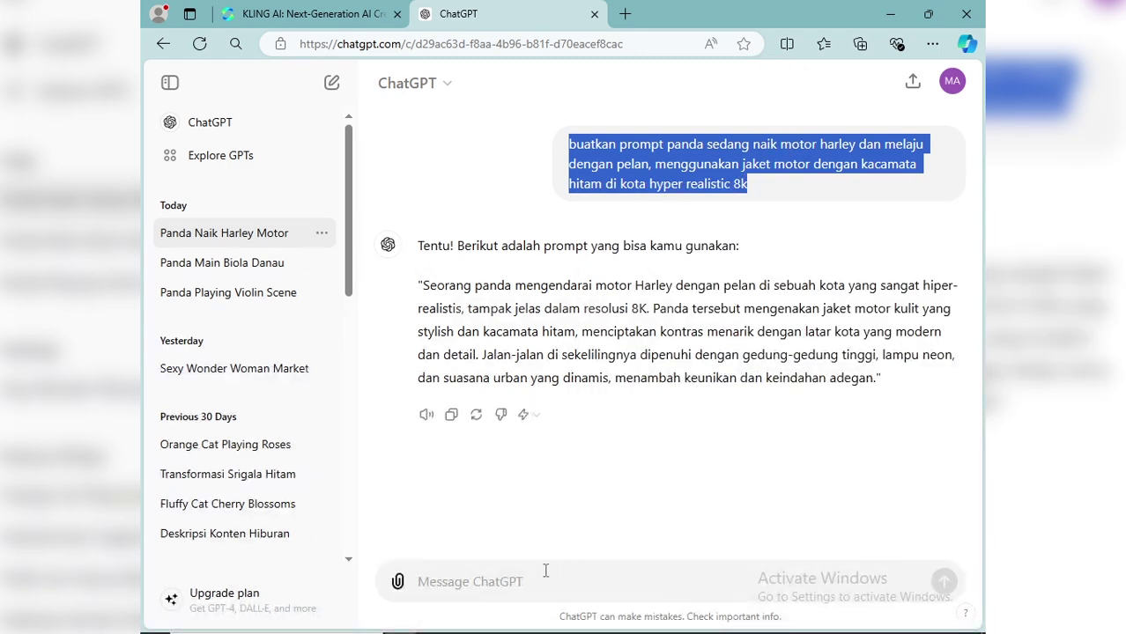
- Paste the request into a new message, changing 'kota' to 'jalanan hutan'
{"action": "left_click", "coordinate": [514, 583]}
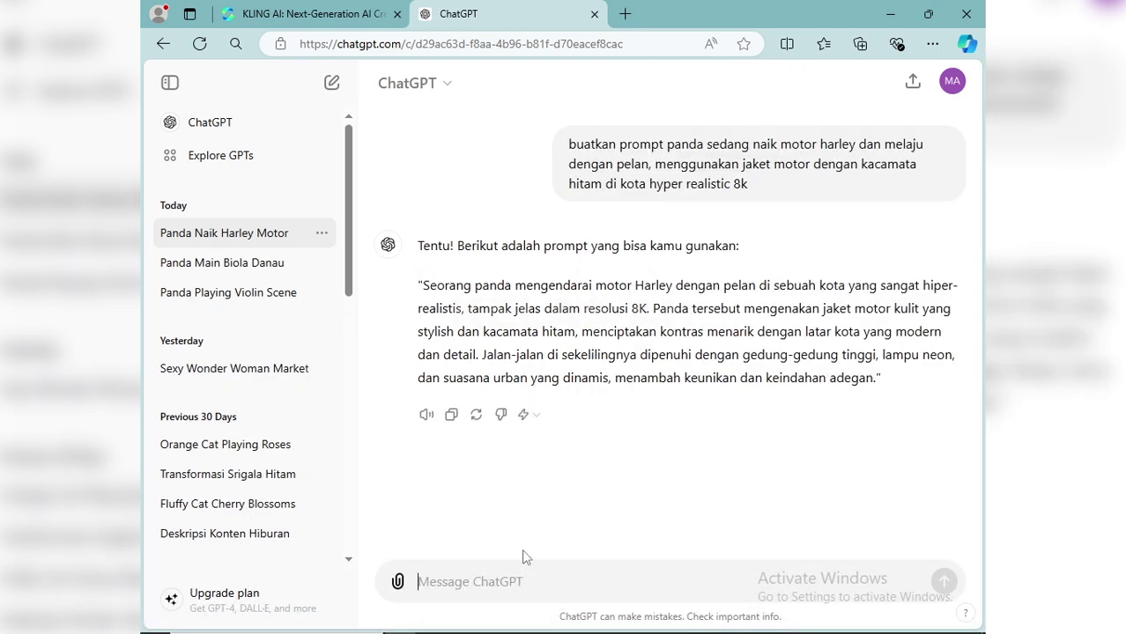
{"action": "right_click", "coordinate": [498, 586]}
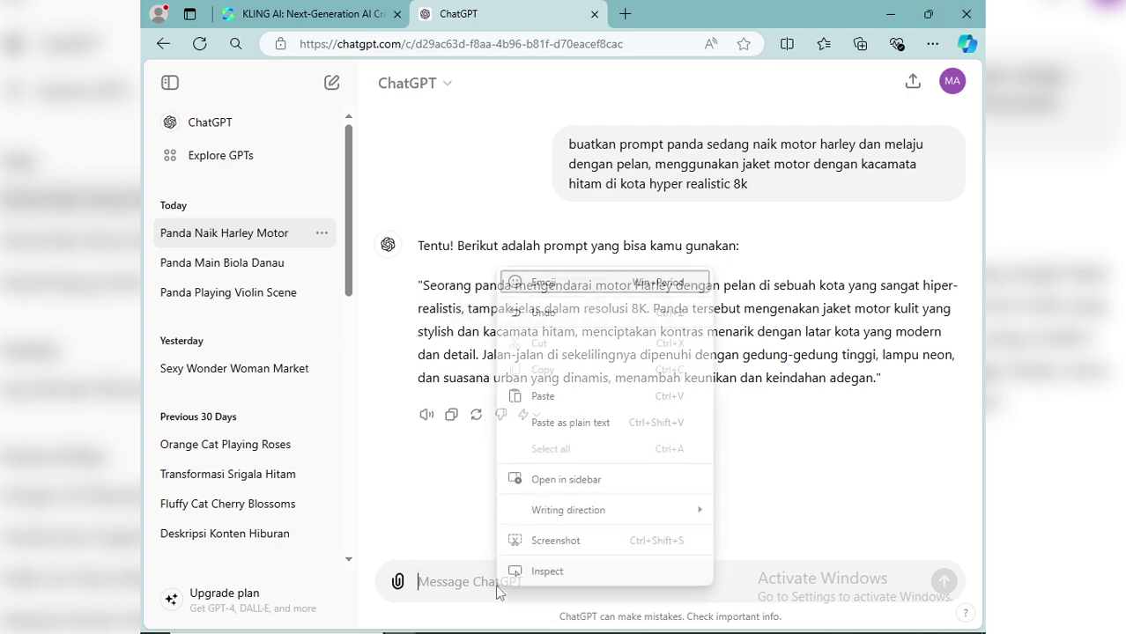
{"action": "left_click", "coordinate": [571, 401]}
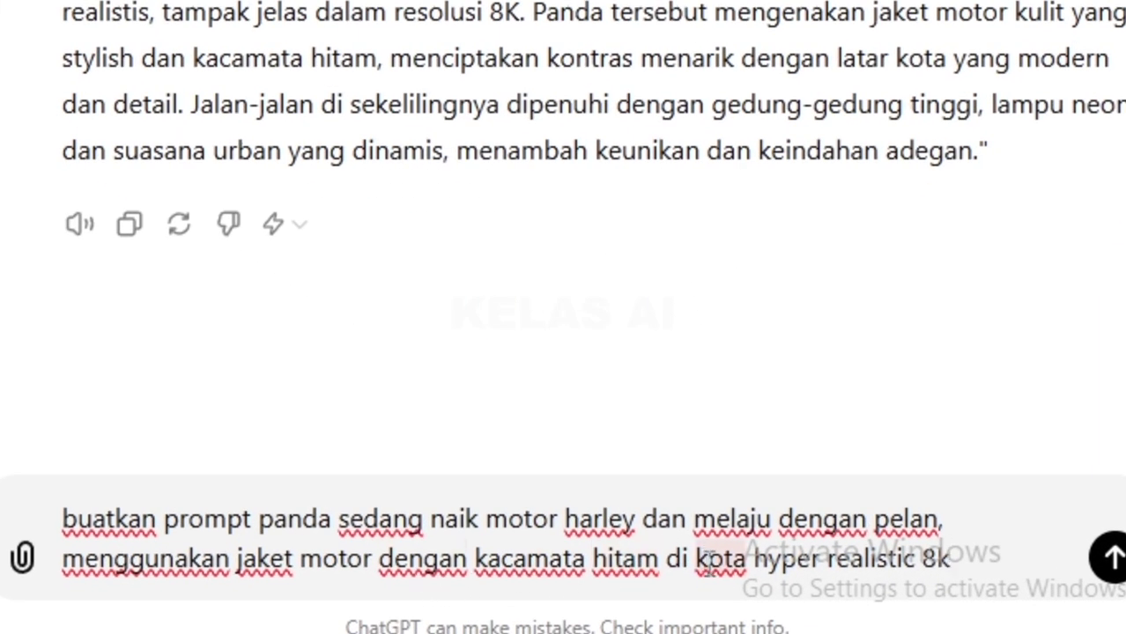
{"action": "type", "text": "jalanan"}
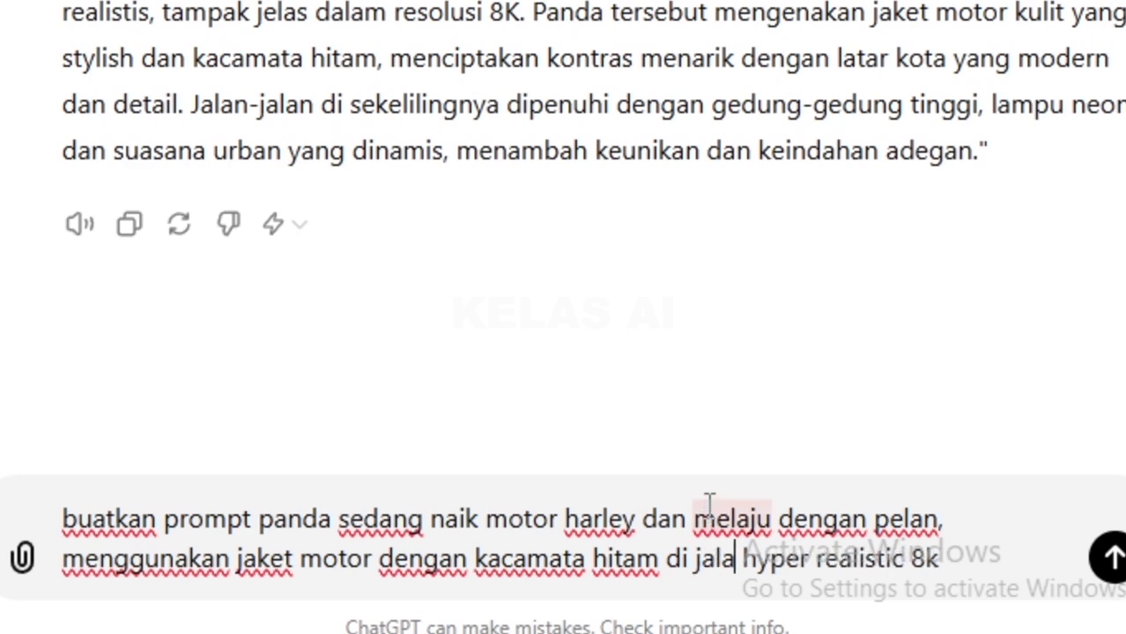
{"action": "type", "text": " hutan"}
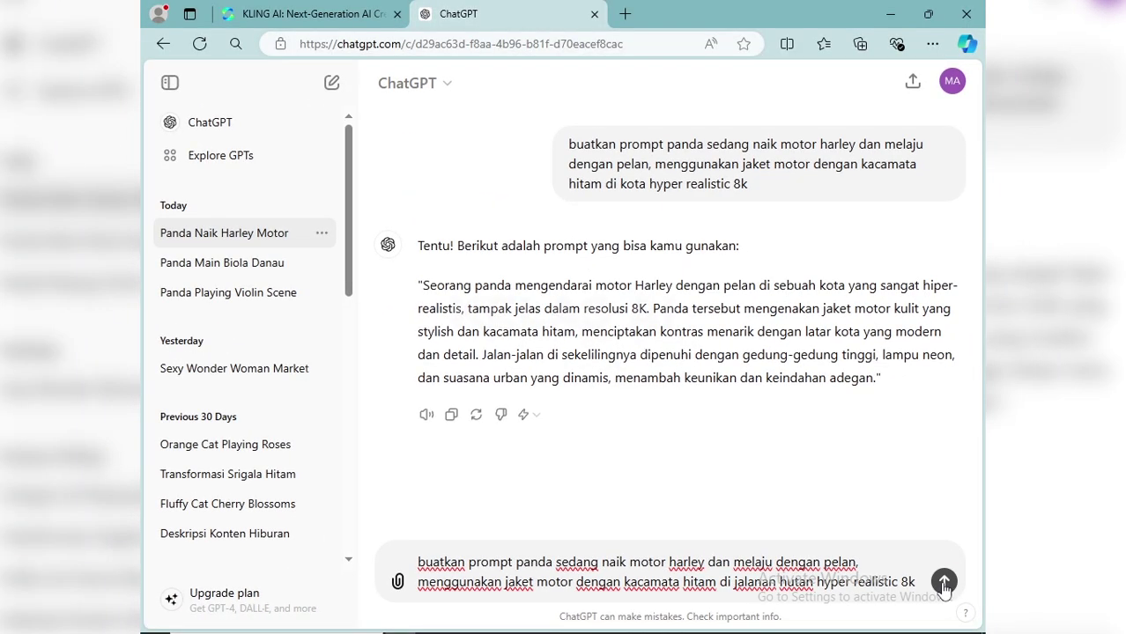
- Send the forest-road request and look over ChatGPT's reply
{"action": "left_click", "coordinate": [943, 583]}
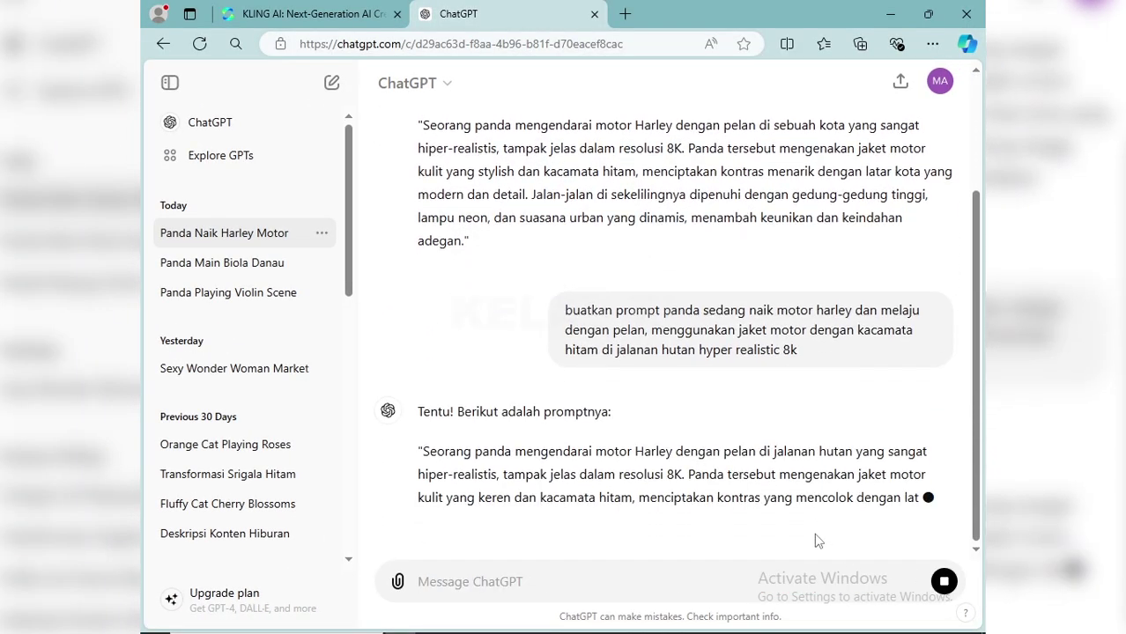
{"action": "scroll", "coordinate": [818, 541], "scroll_direction": "down", "scroll_amount": 1}
{"action": "scroll", "coordinate": [759, 518], "scroll_direction": "up", "scroll_amount": 2}
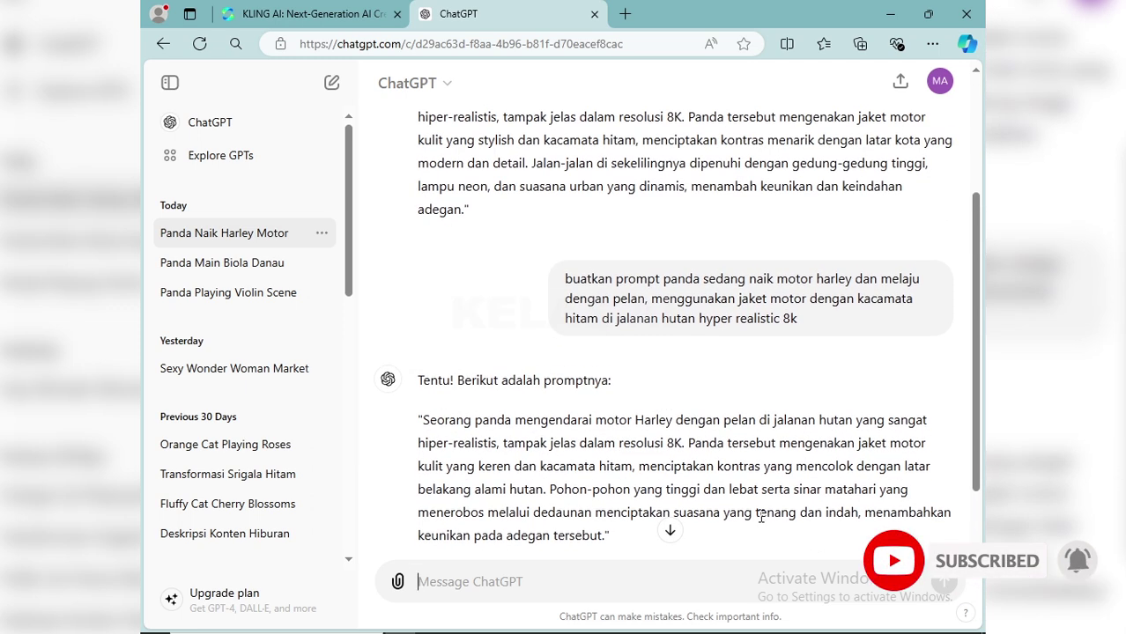
{"action": "scroll", "coordinate": [760, 518], "scroll_direction": "up", "scroll_amount": 4}
{"action": "scroll", "coordinate": [760, 518], "scroll_direction": "down", "scroll_amount": 2}
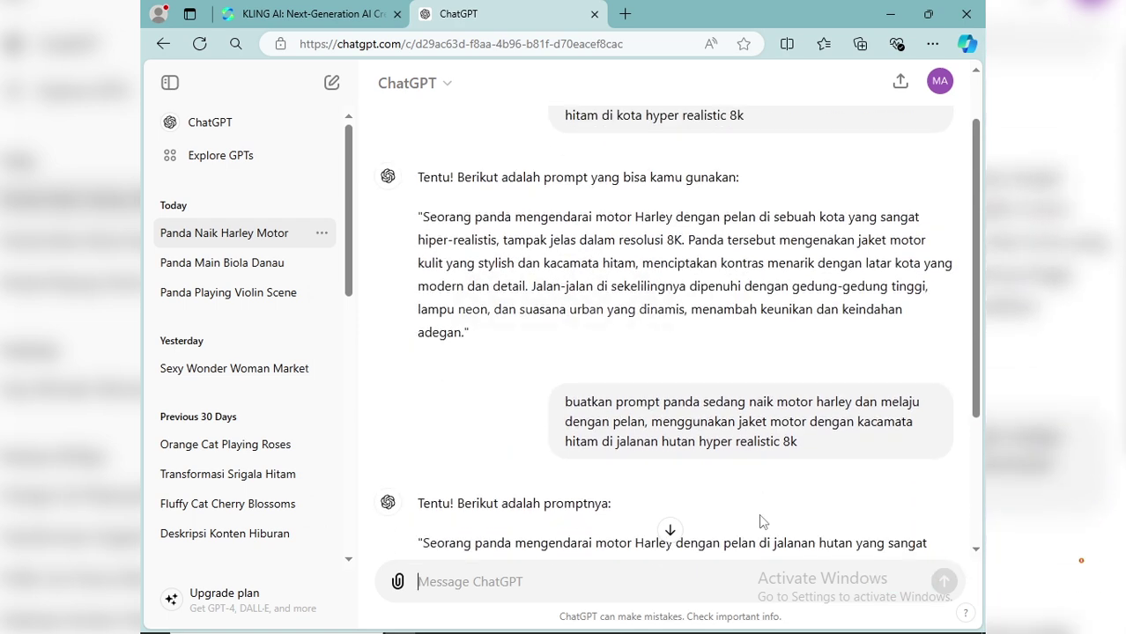
{"action": "scroll", "coordinate": [760, 520], "scroll_direction": "down", "scroll_amount": 2}
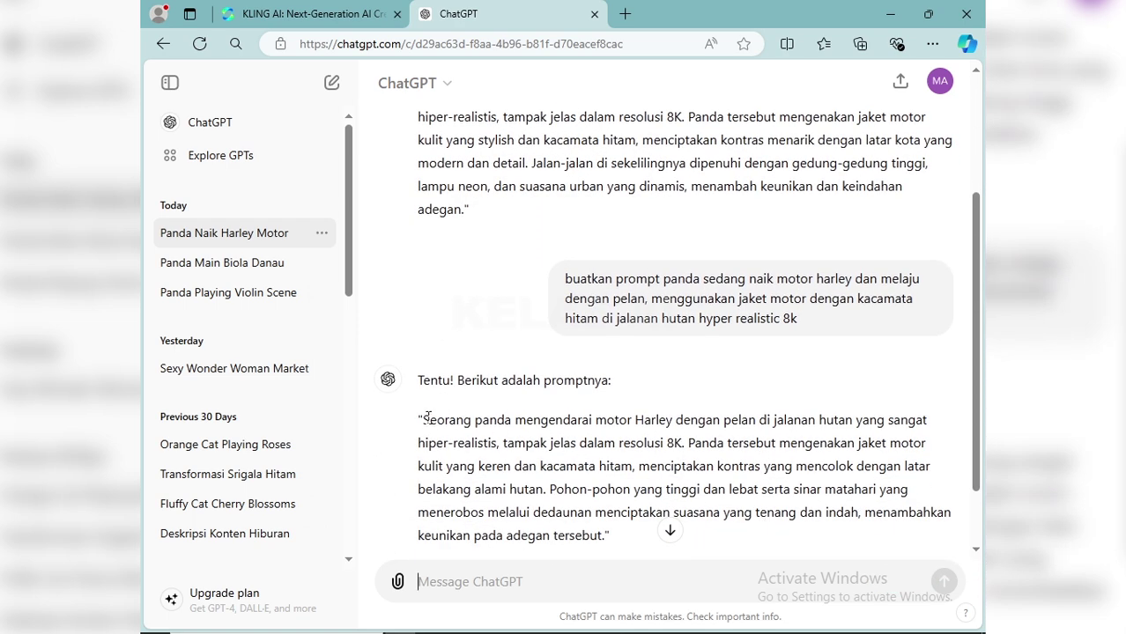
- Copy the new forest-road panda prompt paragraph from the reply
{"action": "left_click_drag", "start_coordinate": [475, 437], "coordinate": [606, 537]}
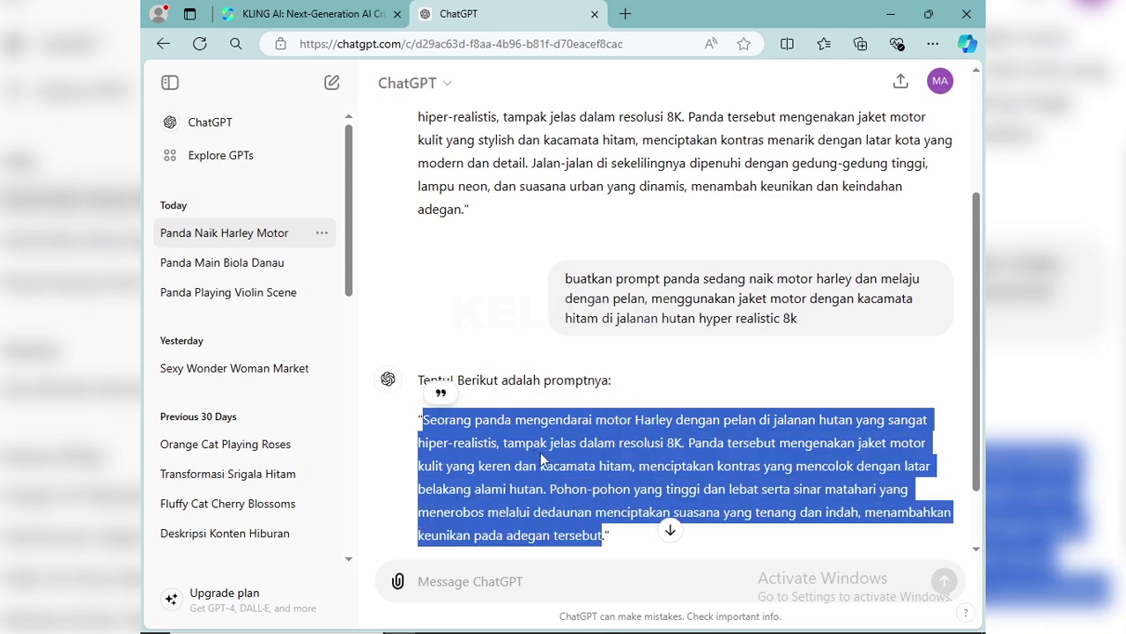
{"action": "right_click", "coordinate": [539, 452]}
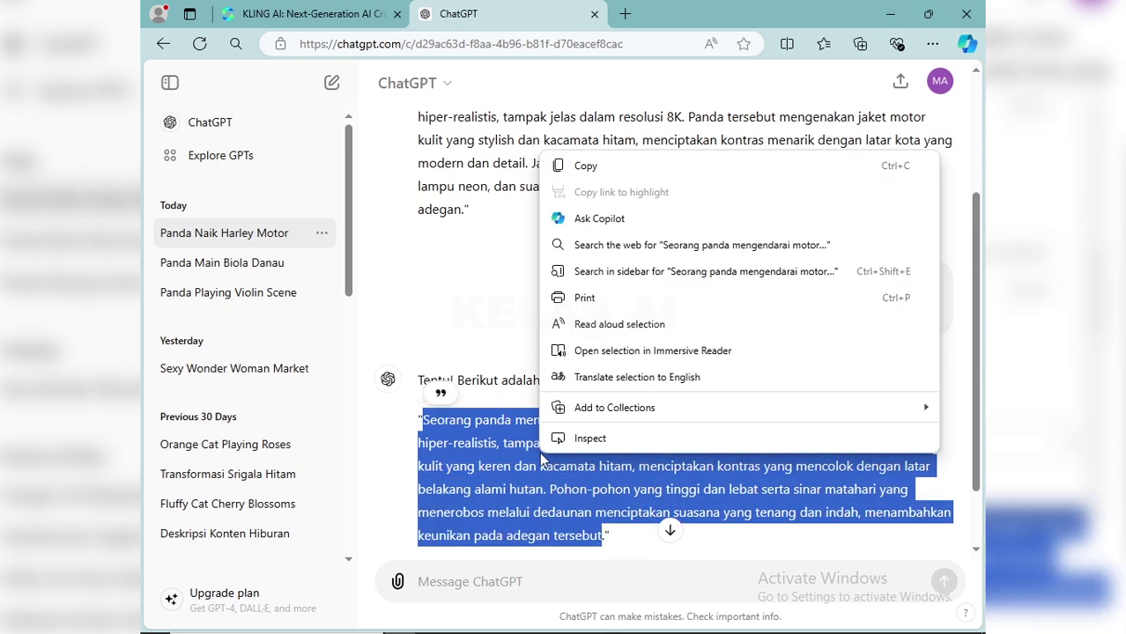
{"action": "left_click", "coordinate": [630, 167]}
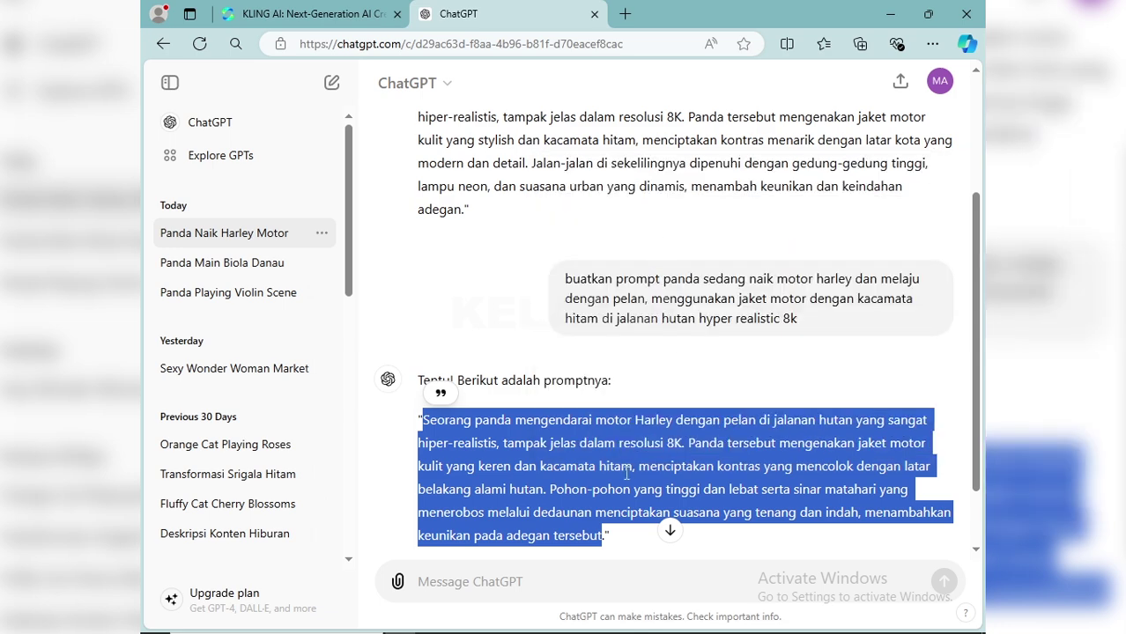
{"action": "left_click", "coordinate": [341, 14]}
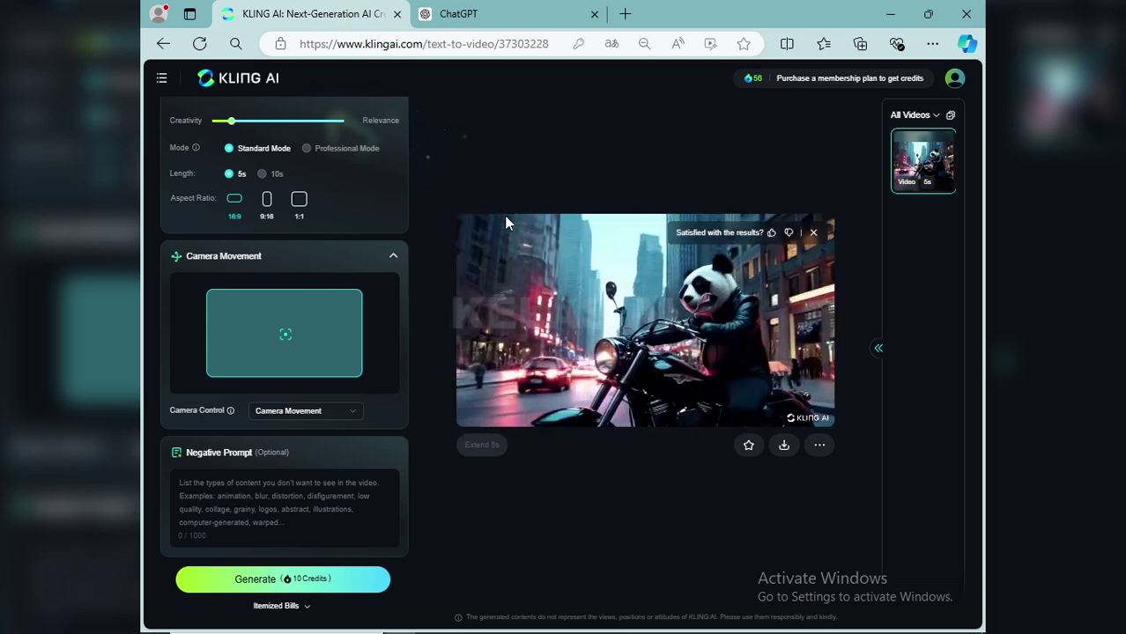
- Clear the old city prompt and paste the 445-character forest-road panda prompt
{"action": "scroll", "coordinate": [401, 302], "scroll_direction": "up", "scroll_amount": 5}
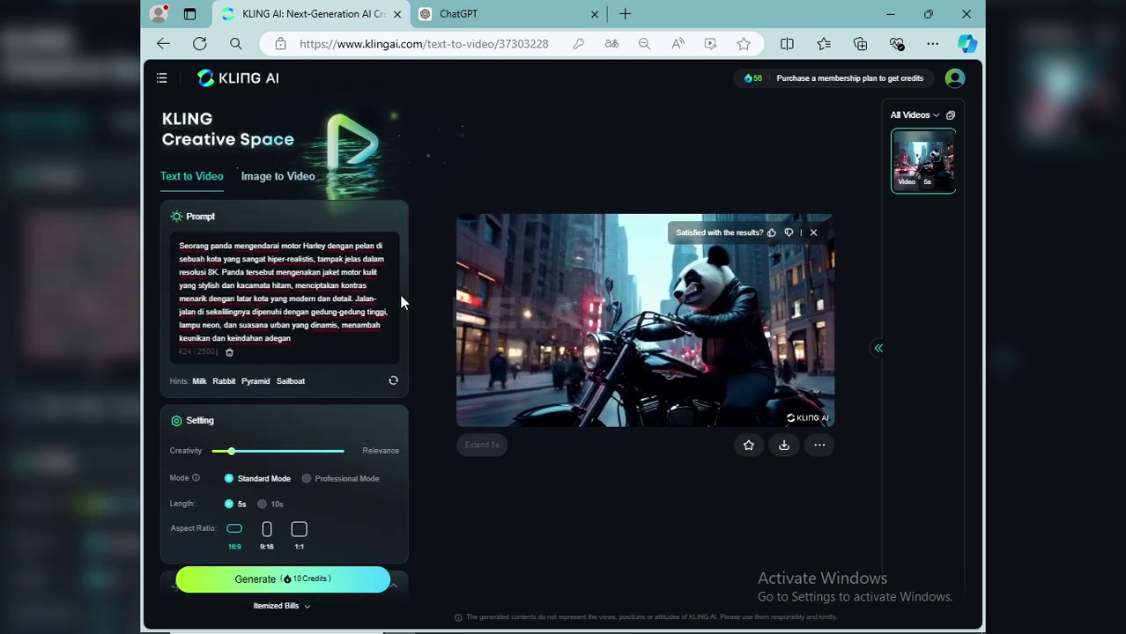
{"action": "right_click", "coordinate": [253, 277]}
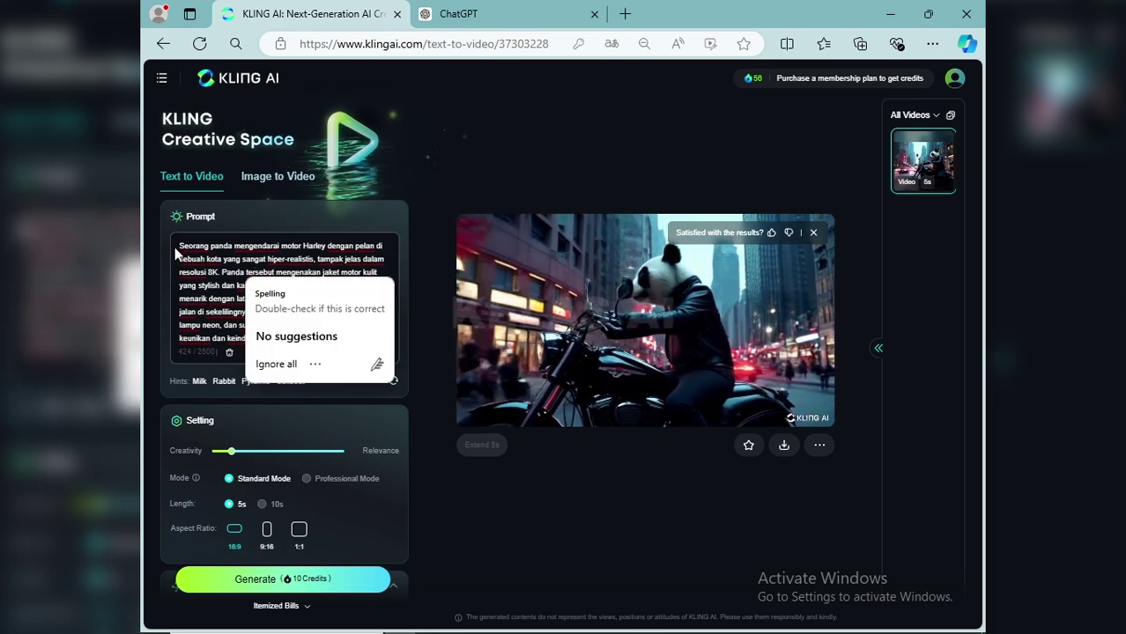
{"action": "key", "text": "ctrl+a"}
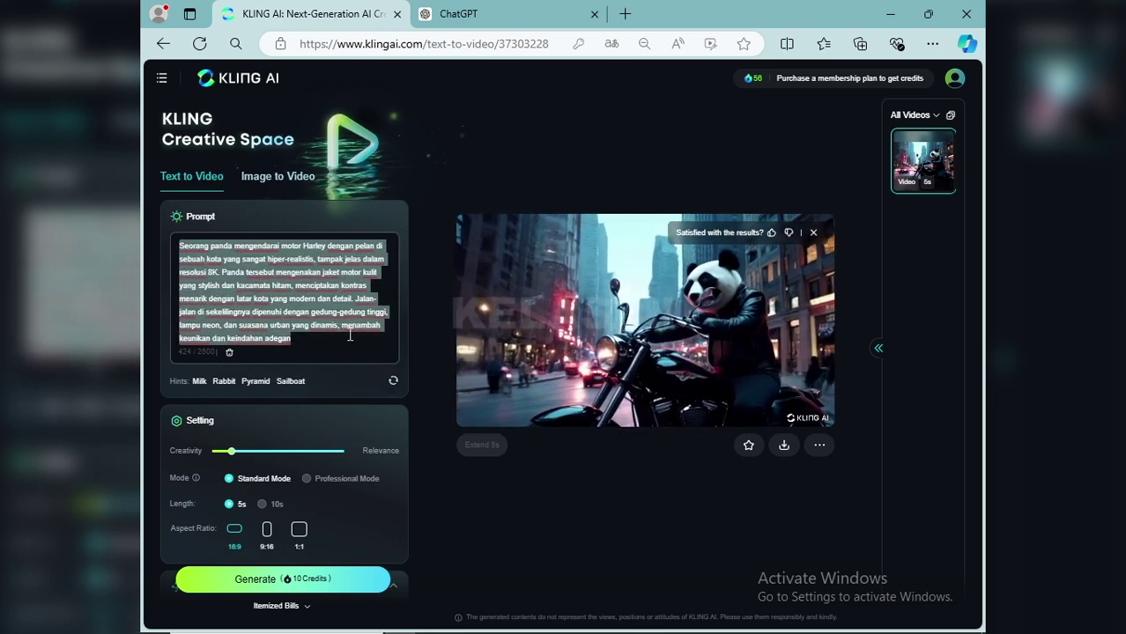
{"action": "key", "text": "BackSpace"}
{"action": "right_click", "coordinate": [283, 244]}
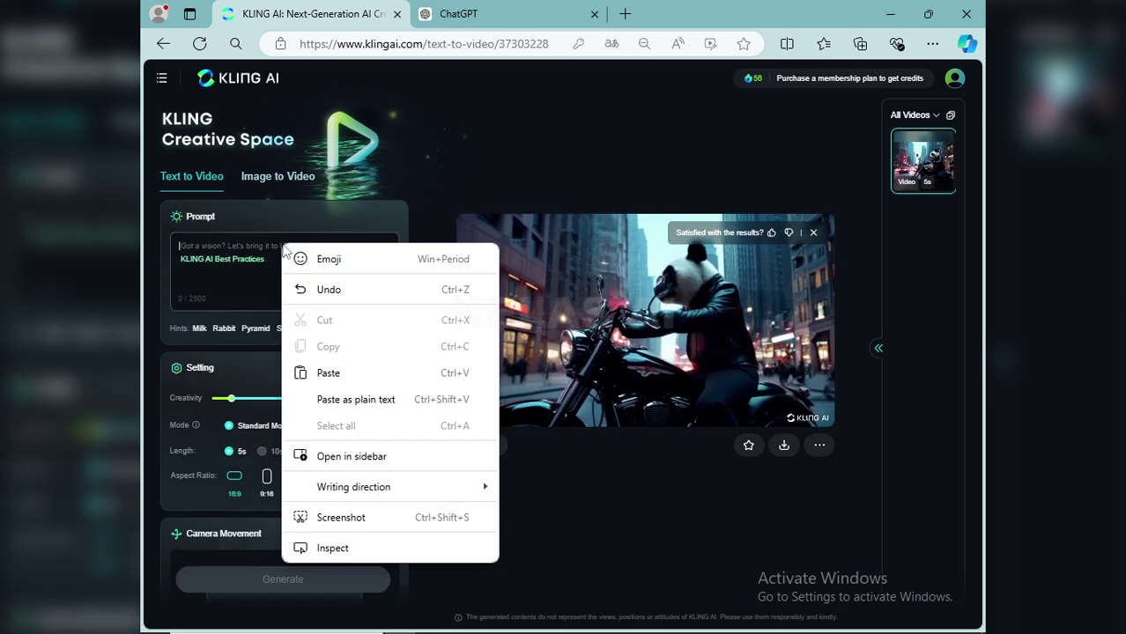
{"action": "left_click", "coordinate": [328, 372]}
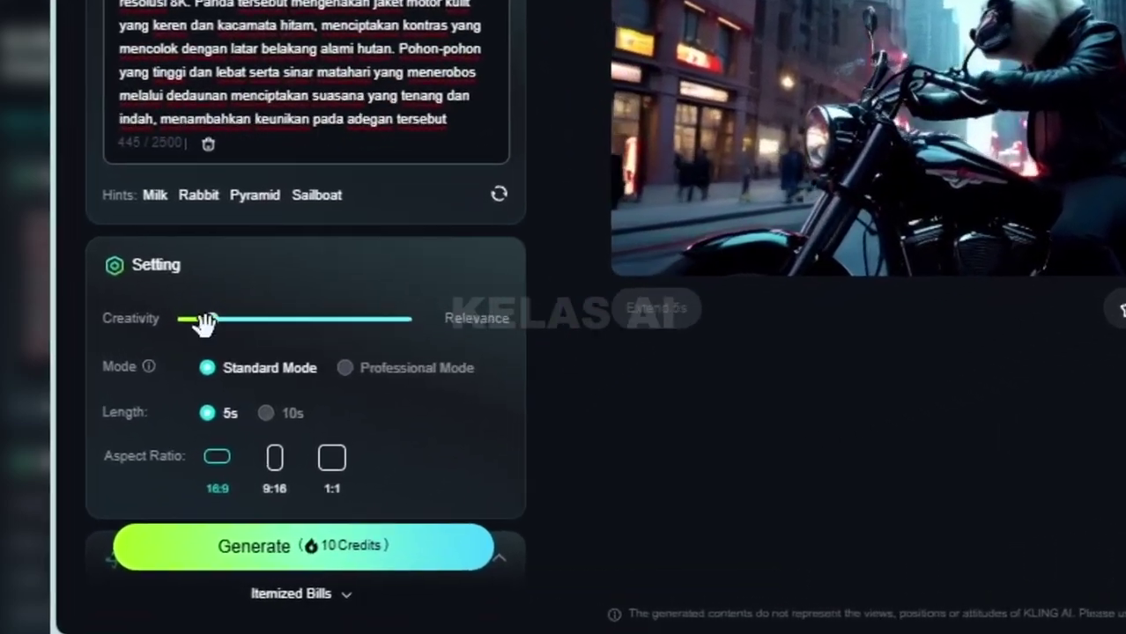
- Raise Creativity to 0.2, leaving Standard Mode, 5s length and 16:9
{"action": "mouse_move", "coordinate": [232, 453]}
{"action": "left_click_drag", "start_coordinate": [211, 291], "coordinate": [225, 299]}
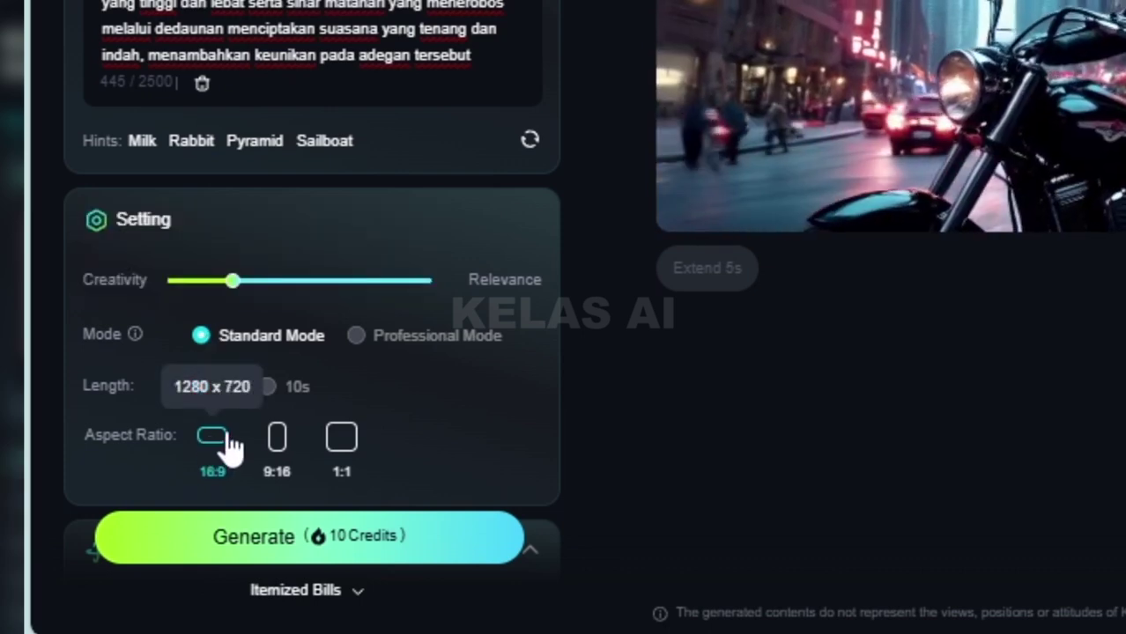
{"action": "scroll", "coordinate": [572, 352], "scroll_direction": "down", "scroll_amount": 2}
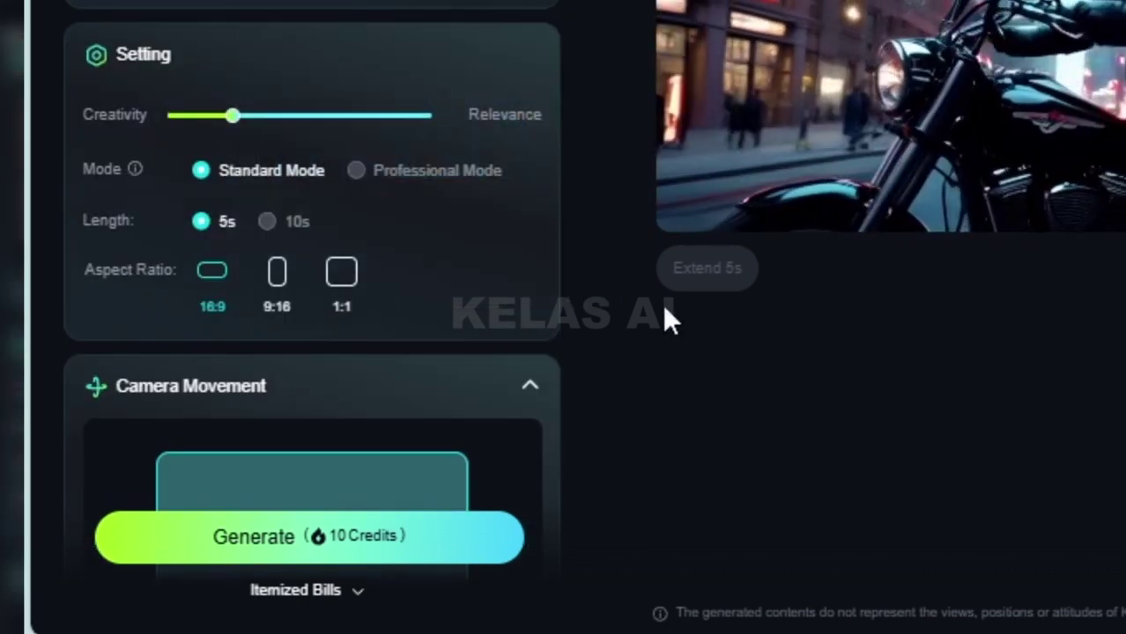
{"action": "scroll", "coordinate": [532, 264], "scroll_direction": "down", "scroll_amount": 6}
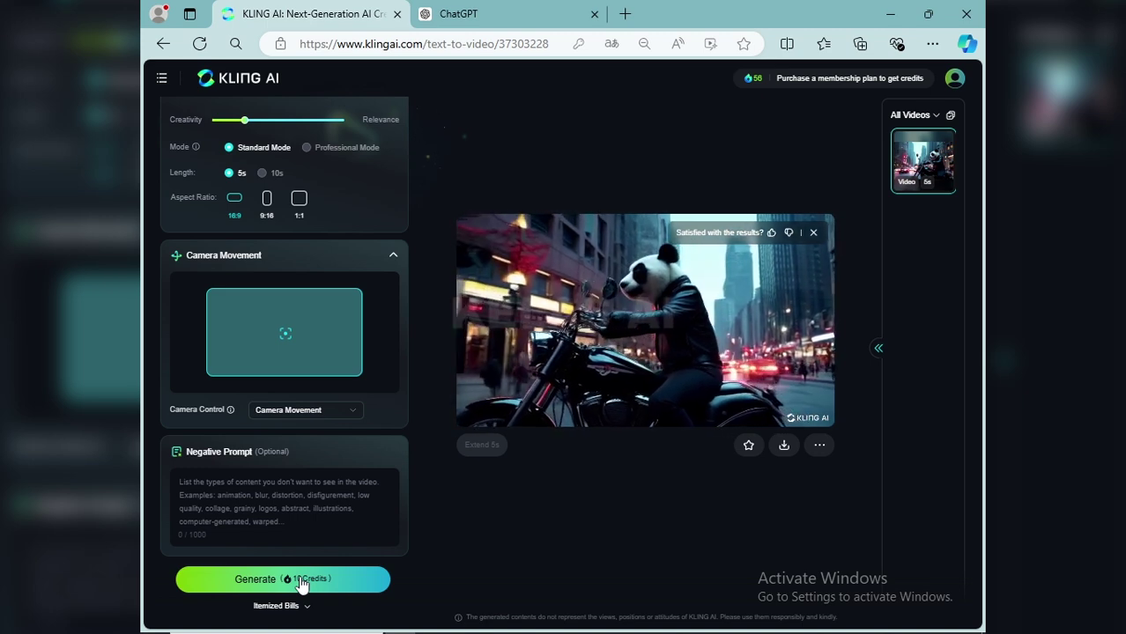
- Generate the 5s forest-road panda clip for 10 credits and let it render
{"action": "left_click", "coordinate": [299, 581]}
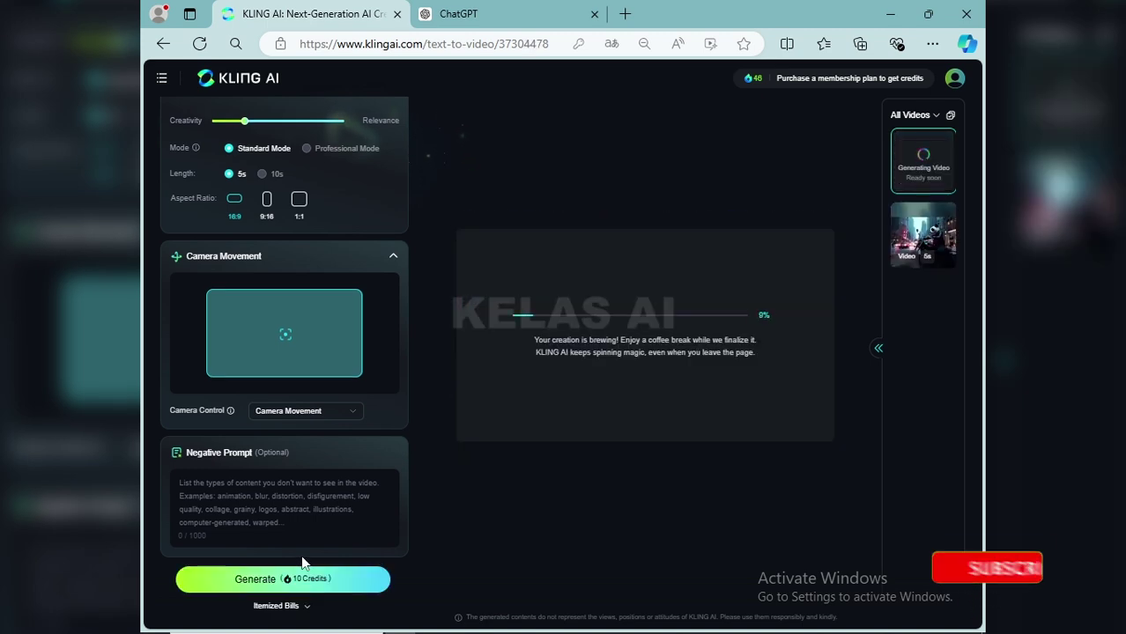